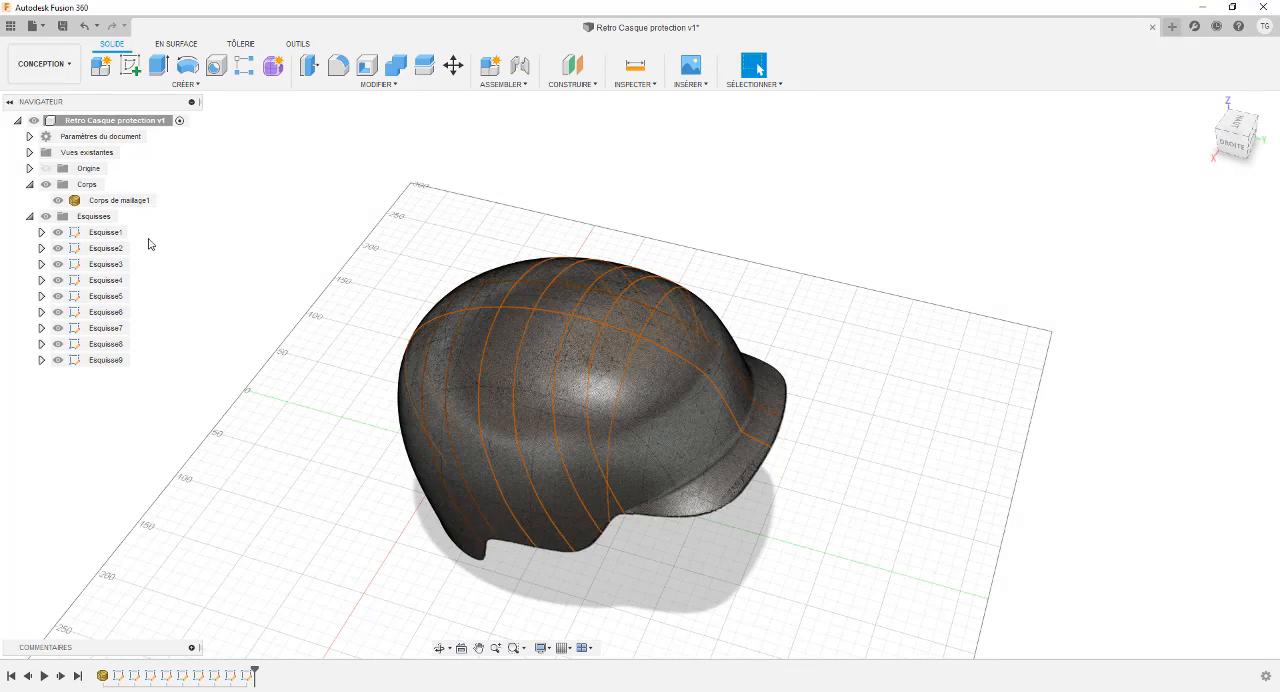
Examine the helmet mesh and its section sketch curves from several angles.
scroll(370, 296, "up", 3)
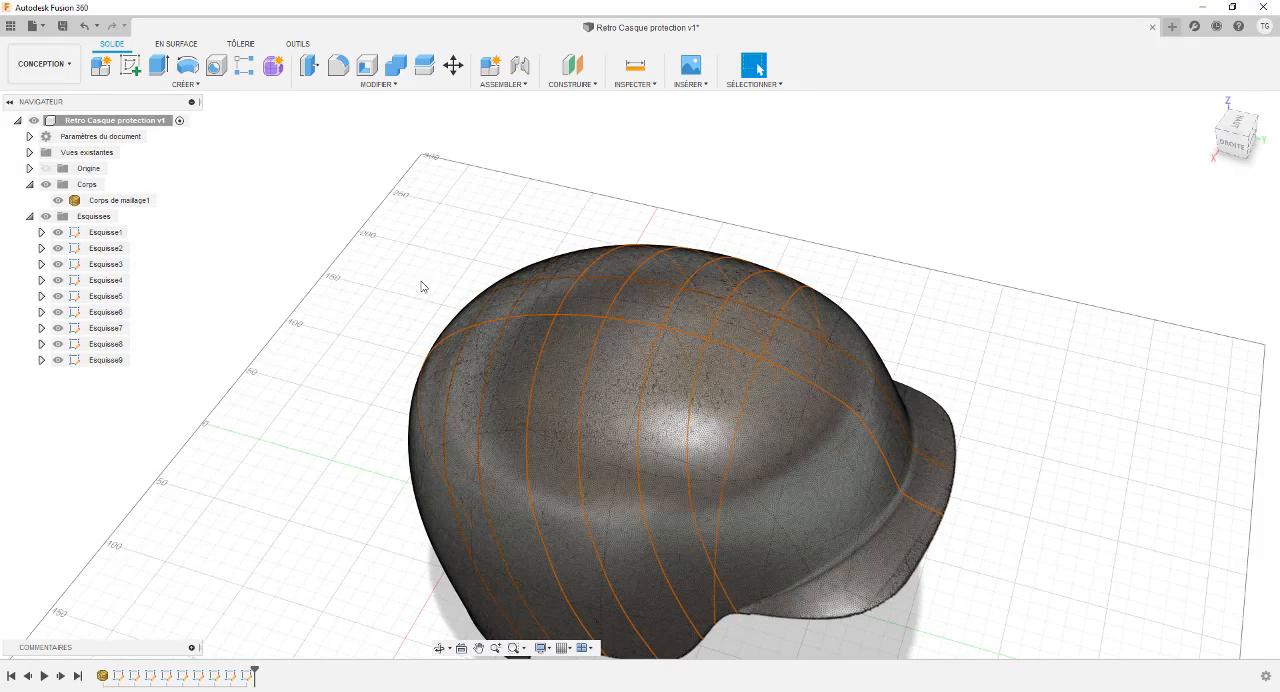
left_click(566, 297)
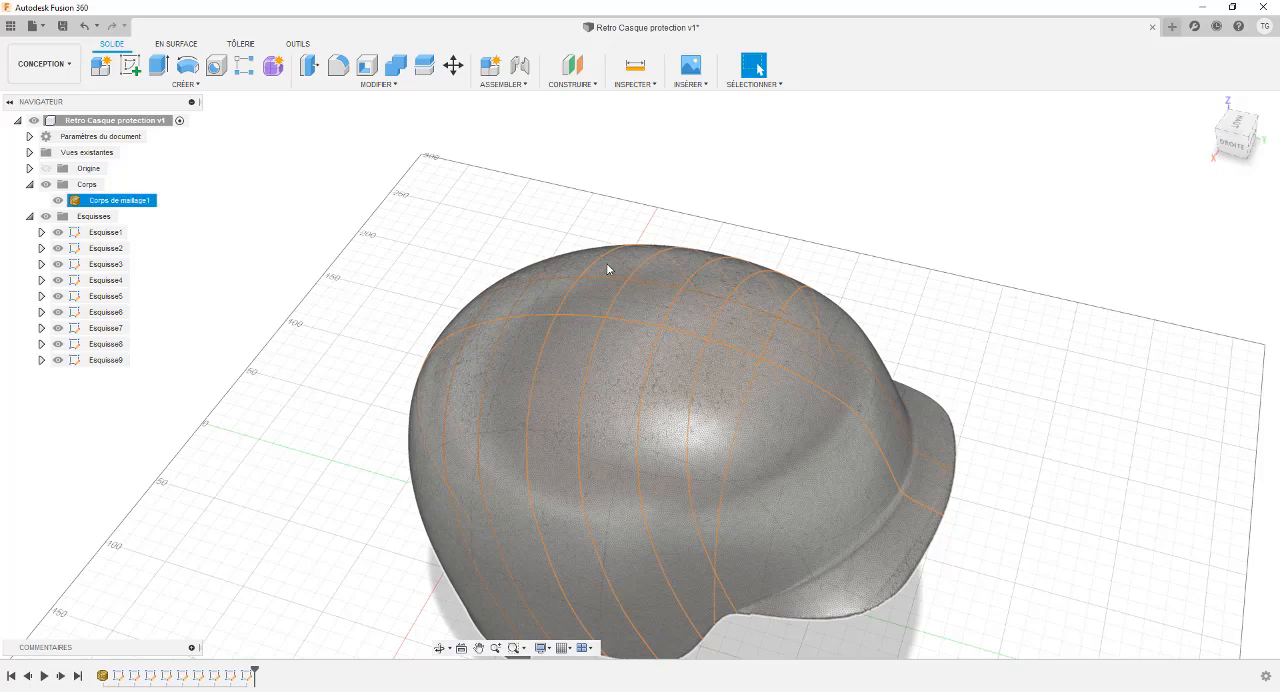
scroll(411, 322, "up", 3)
scroll(466, 327, "down", 4)
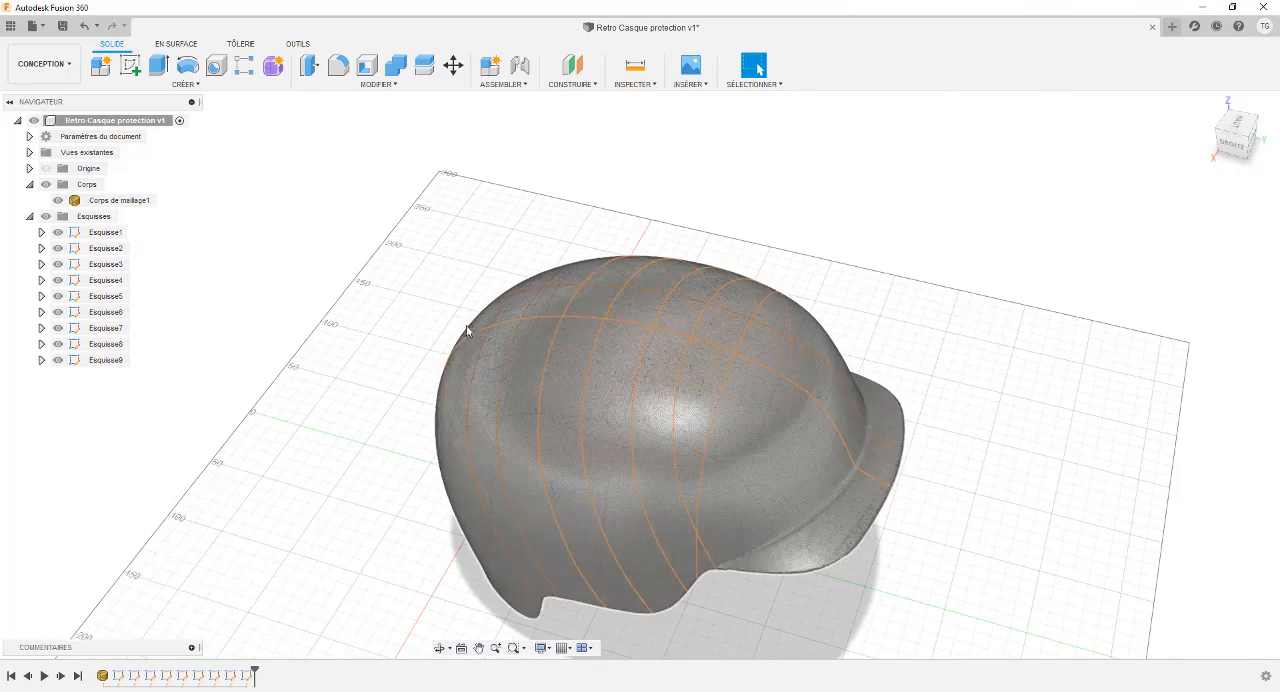
middle_click_drag(430, 310, 432, 329, "shift")
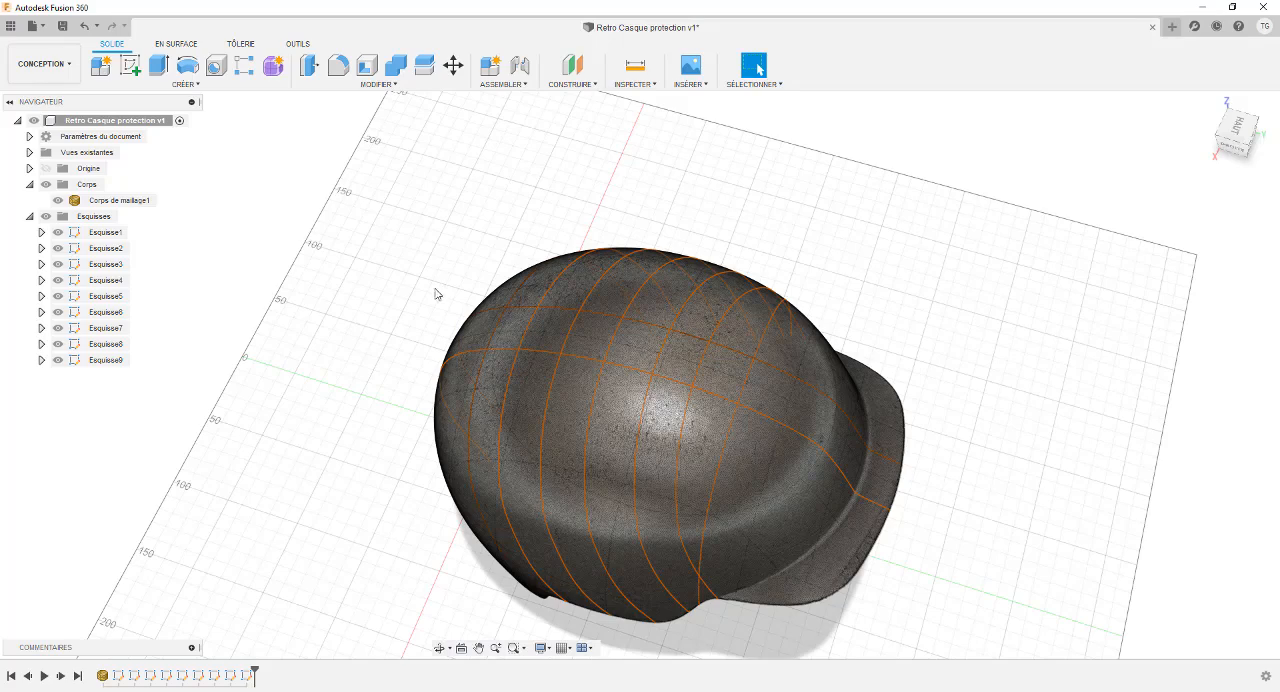
middle_click_drag(443, 314, 387, 307, "shift")
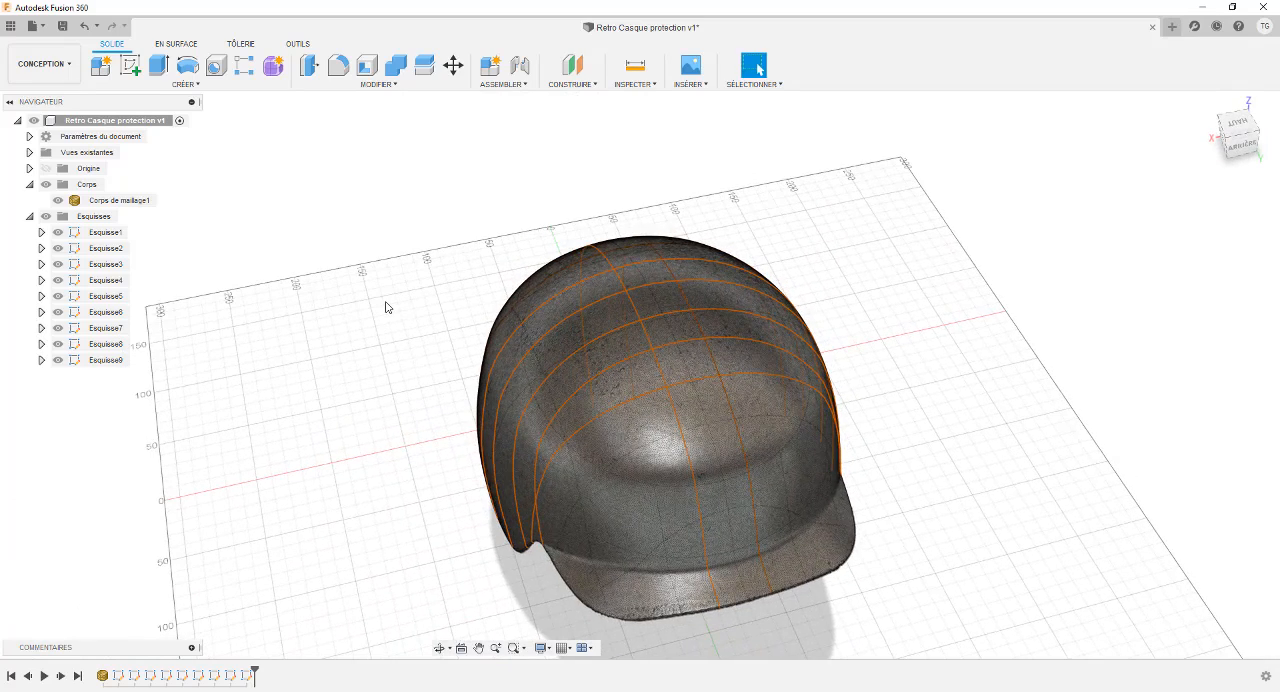
middle_click_drag(434, 331, 511, 288, "shift")
scroll(540, 286, "up", 3)
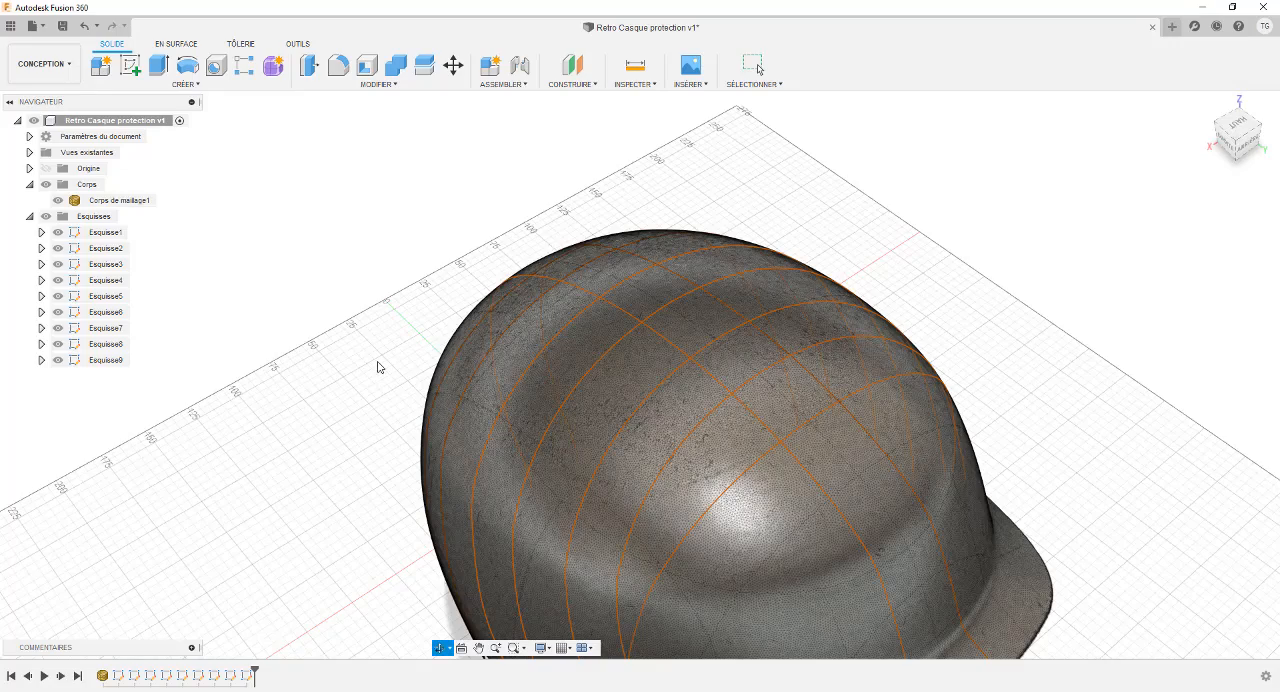
mouse_move(378, 366)
middle_mouse_down("shift")
mouse_move(418, 373)
mouse_move(402, 363)
middle_mouse_up("shift")
scroll(402, 363, "up", 1)
scroll(381, 311, "down", 3)
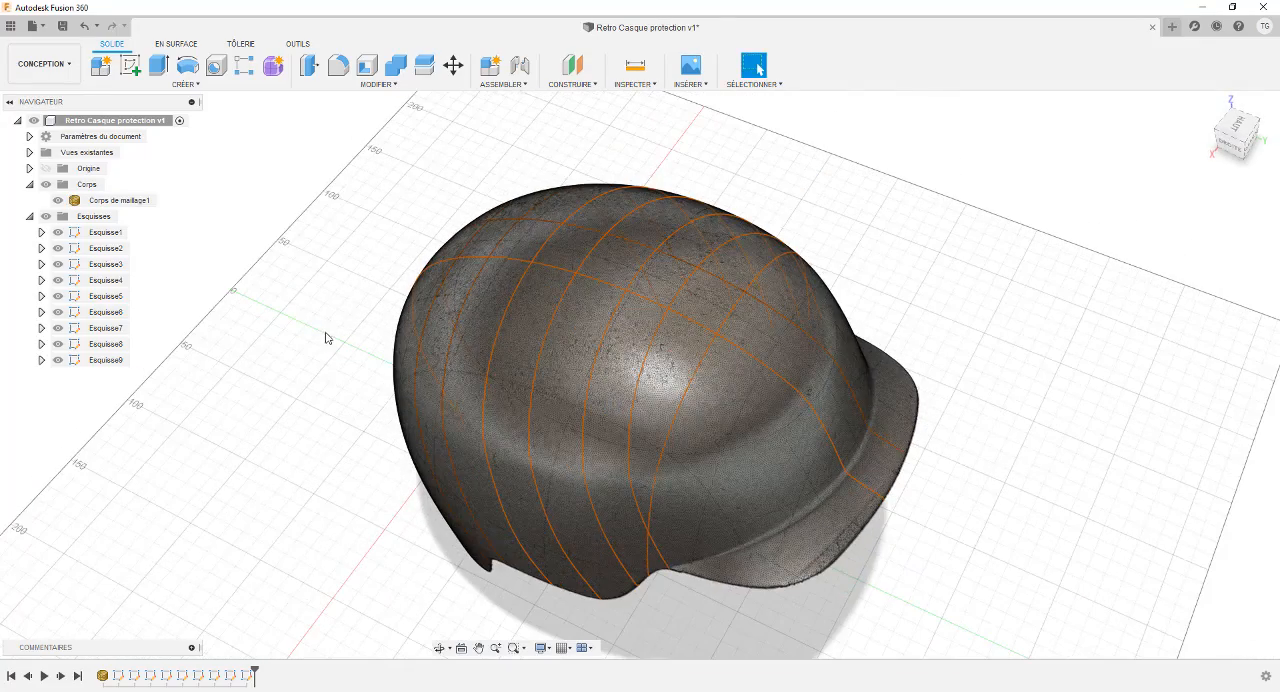
middle_click_drag(354, 281, 542, 286)
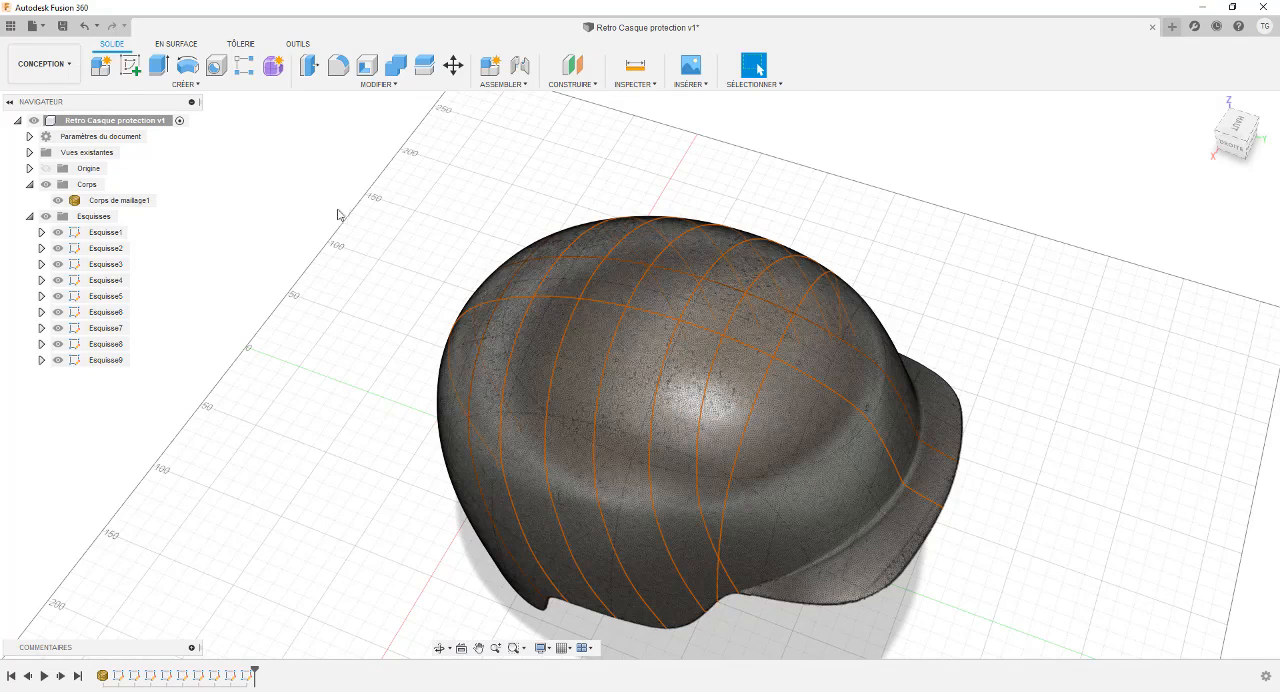
Open Esquisse1 for editing and hide the mesh body so only its section curve remains in view.
left_click(96, 234)
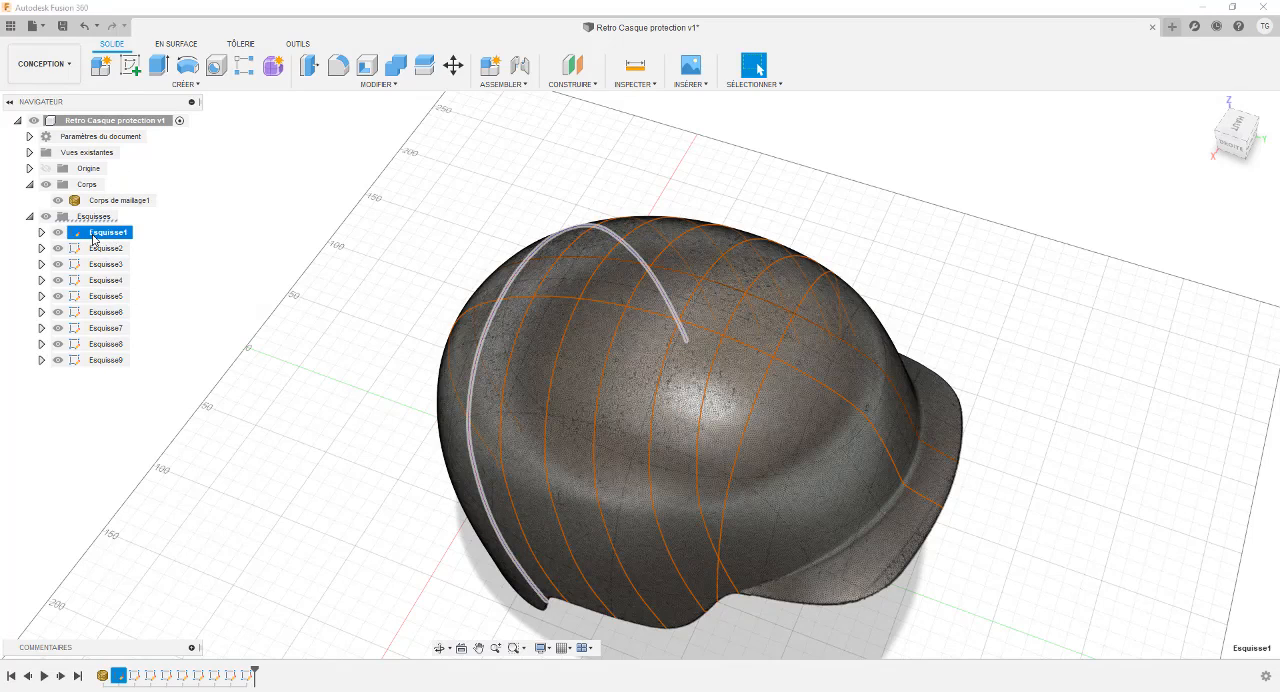
right_click(94, 237)
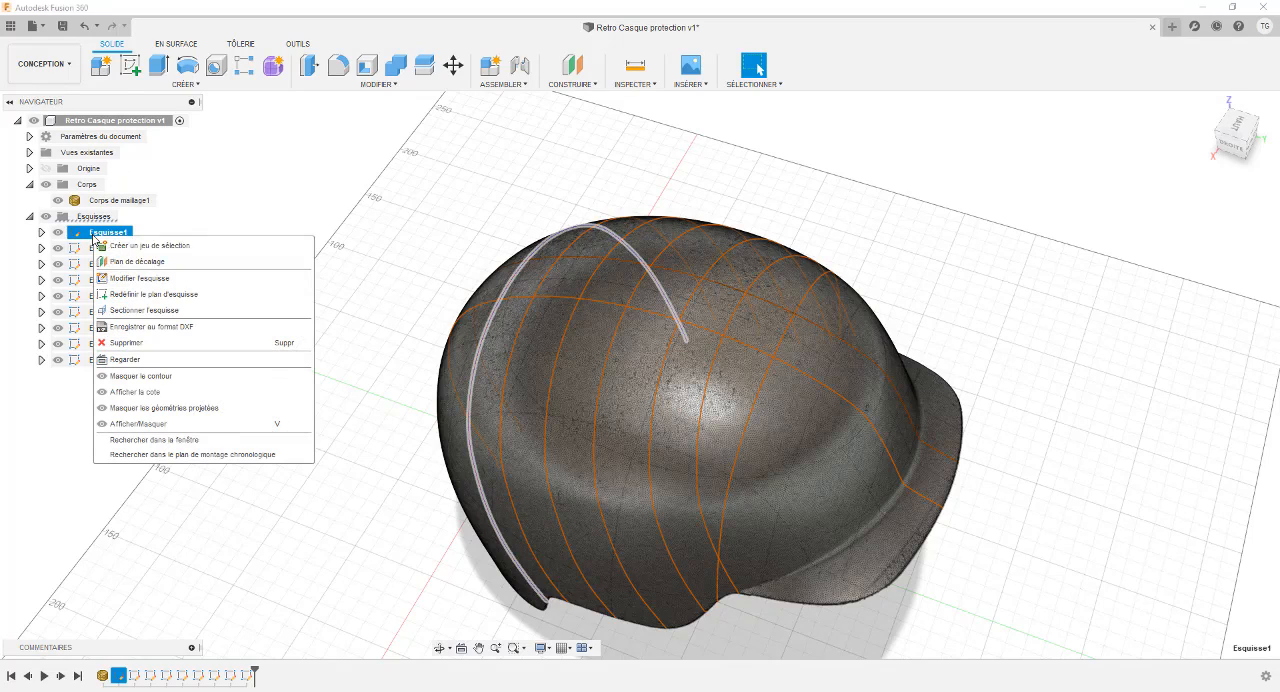
left_click(133, 280)
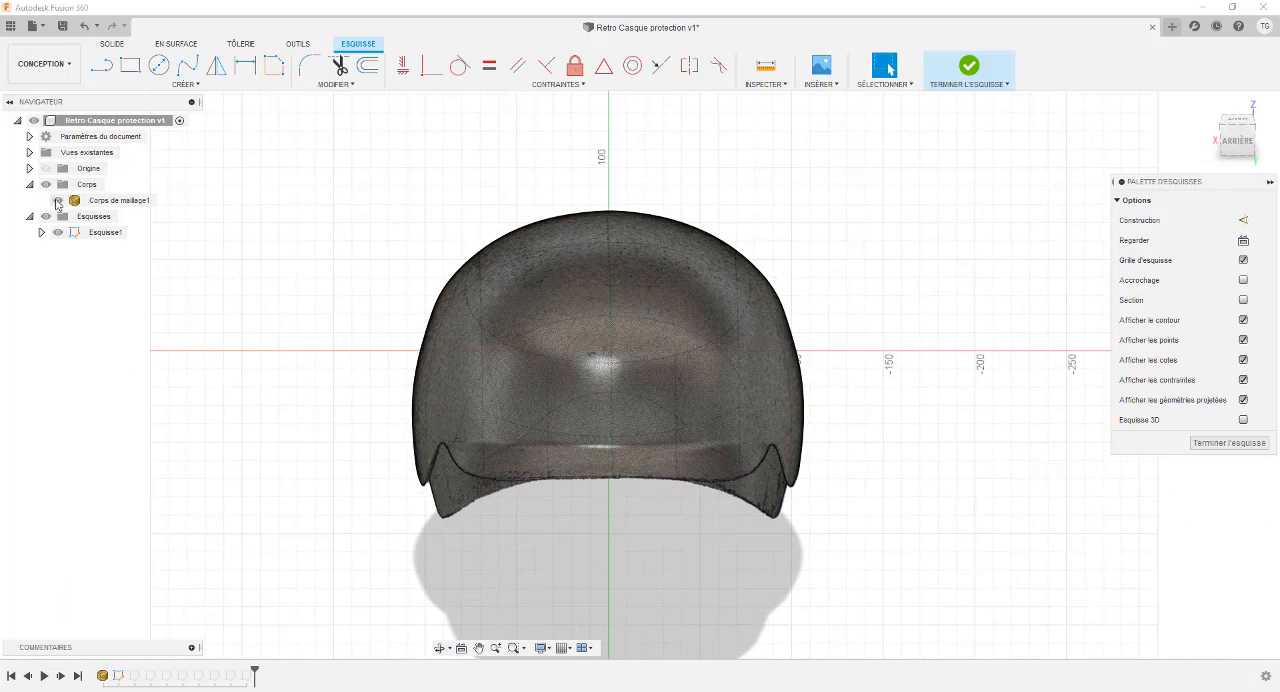
left_click(58, 201)
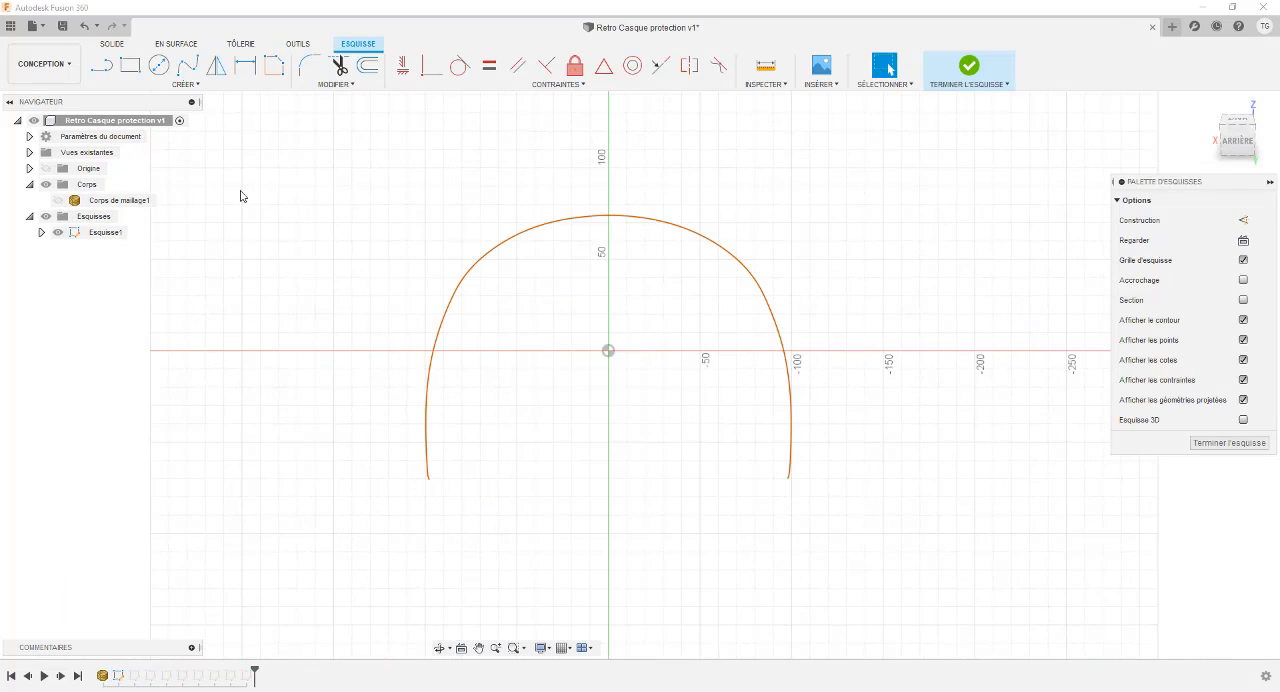
scroll(532, 284, "up", 1)
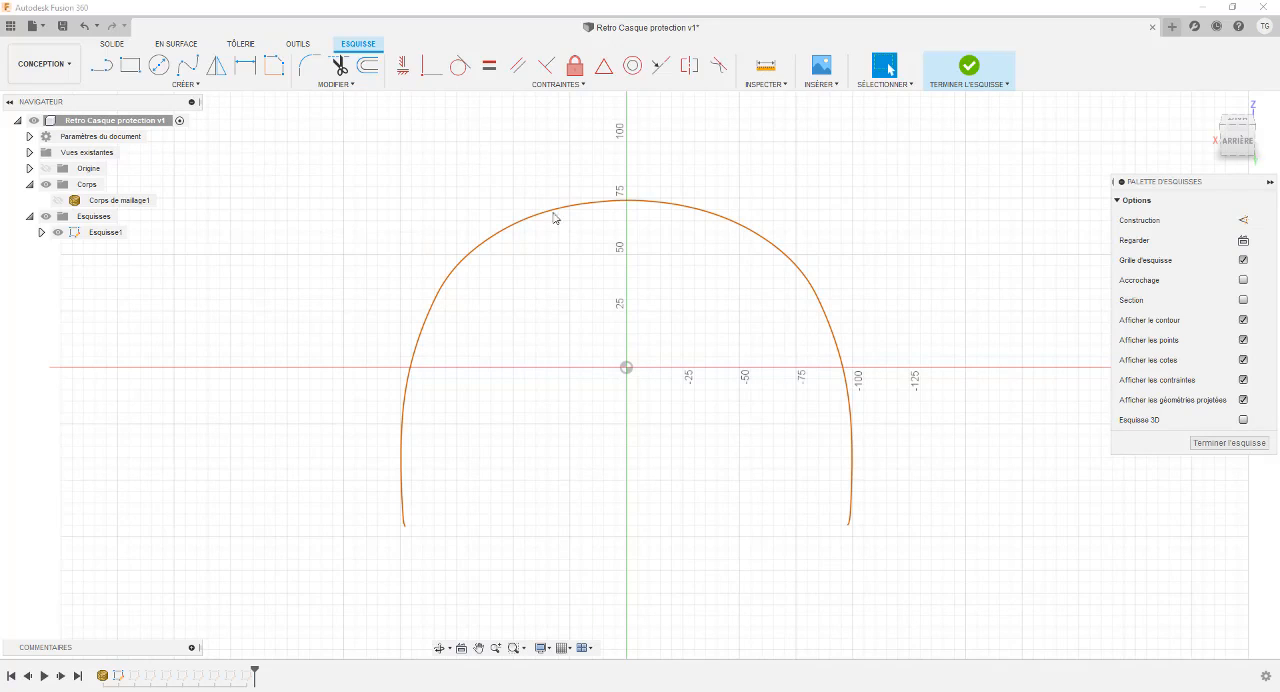
left_click_drag(453, 179, 843, 562)
left_click_drag(391, 174, 880, 540)
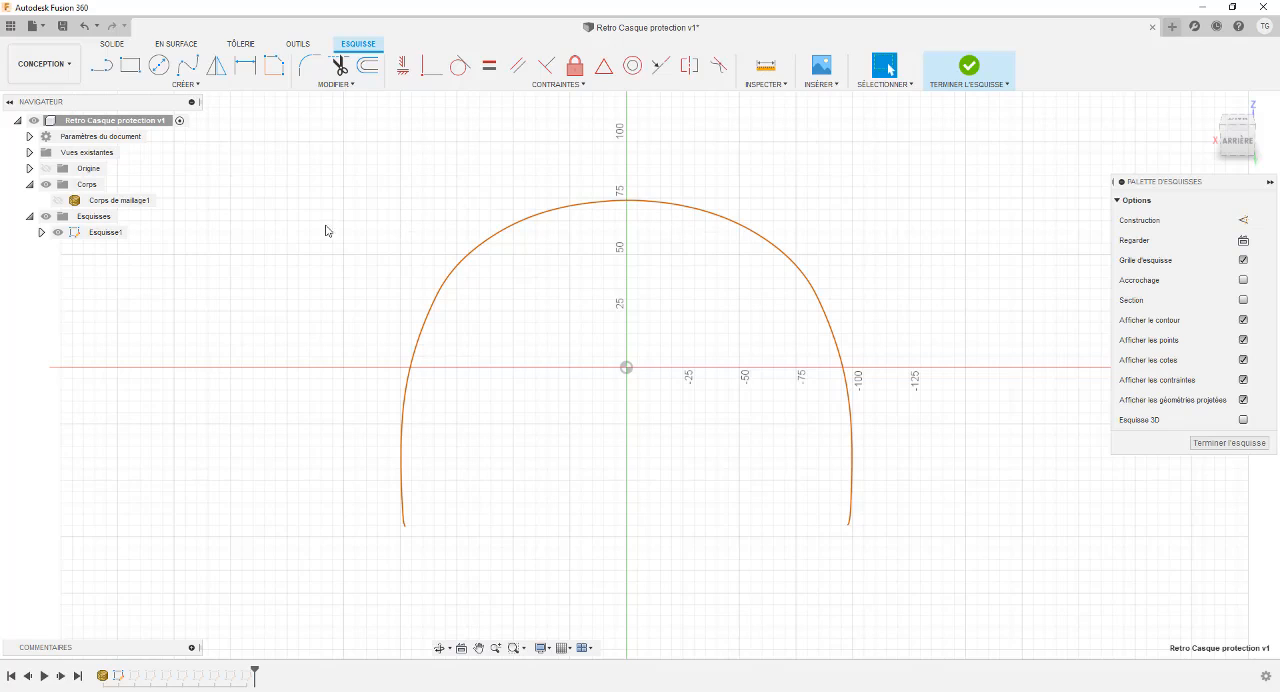
Try to fit a closed spline to the whole mesh section curve in Esquisse1.
left_click(171, 89)
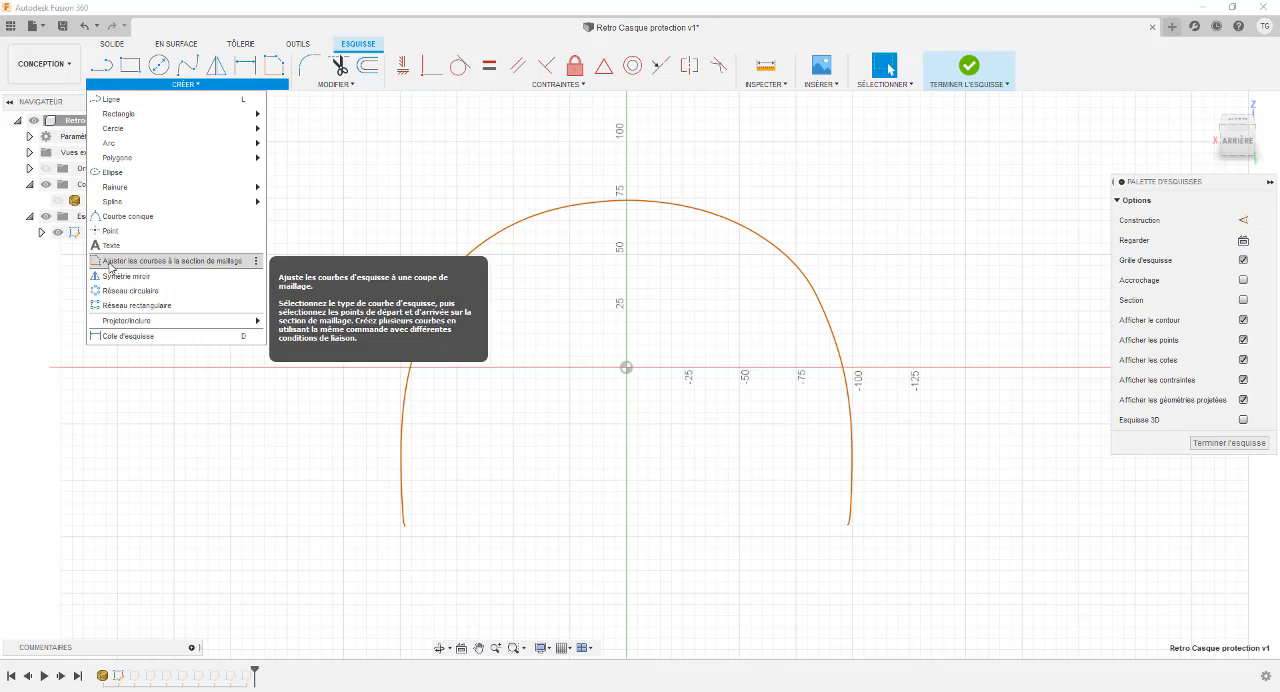
left_click(186, 263)
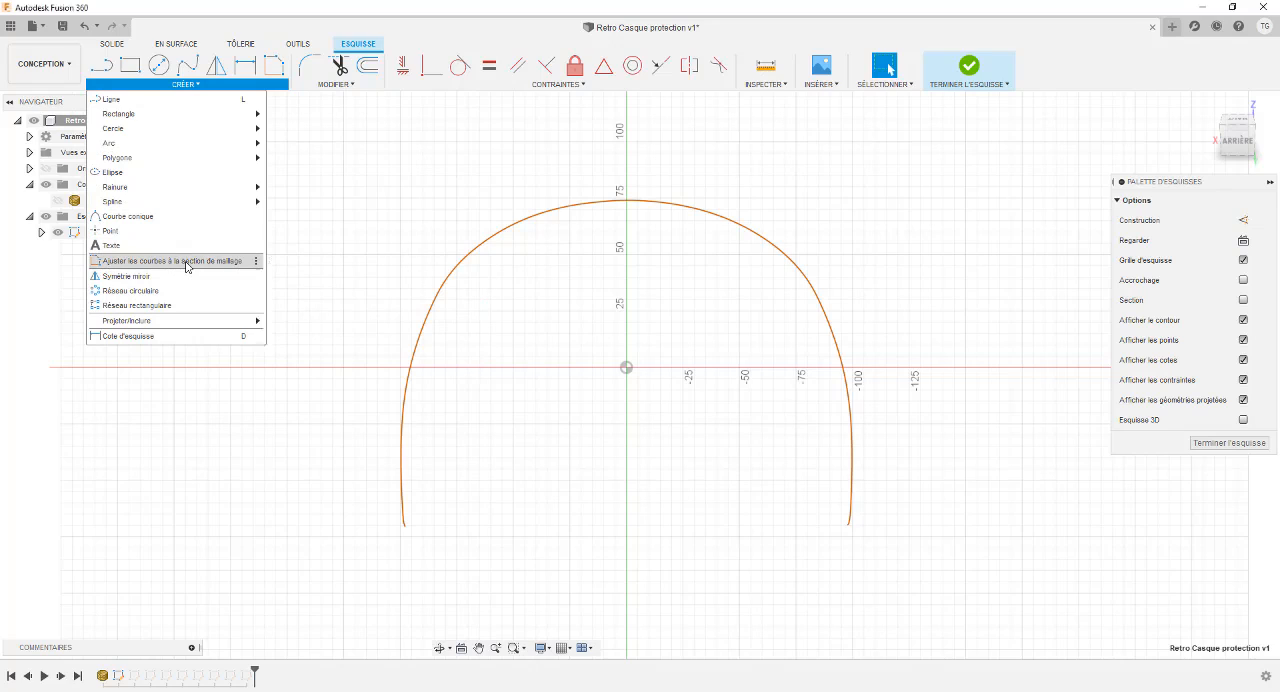
left_click_drag(976, 187, 1186, 404)
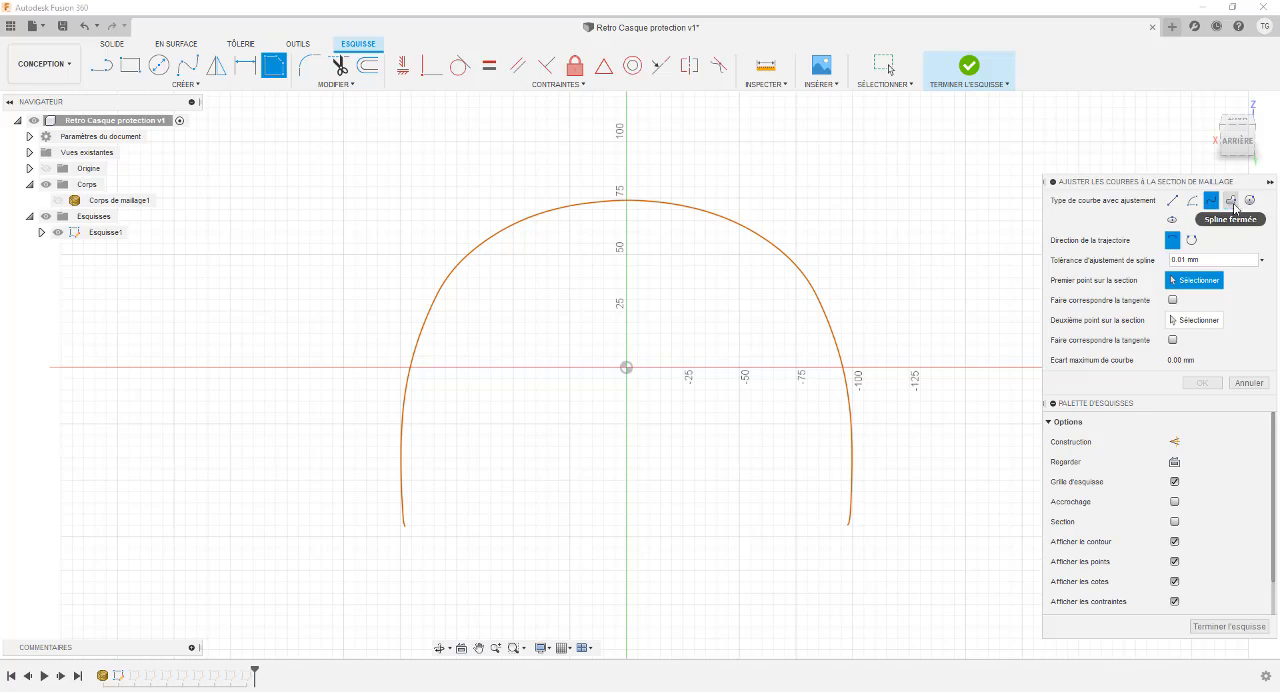
left_click(1231, 201)
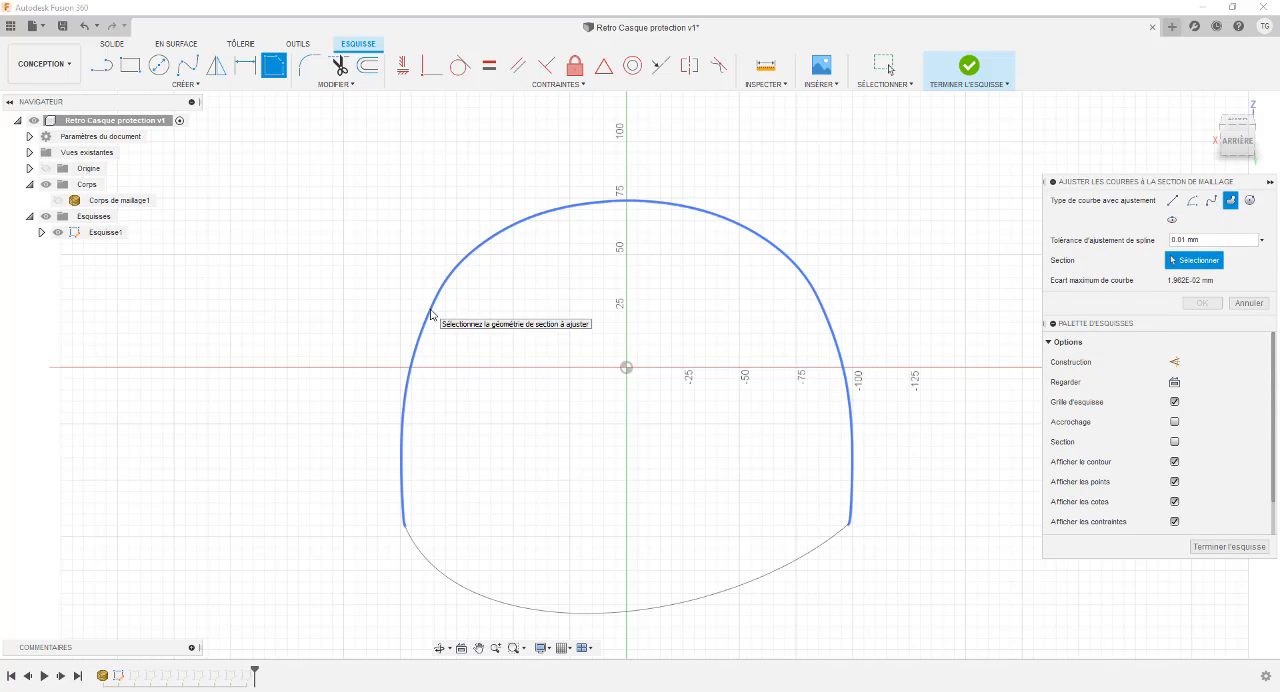
left_click(431, 315)
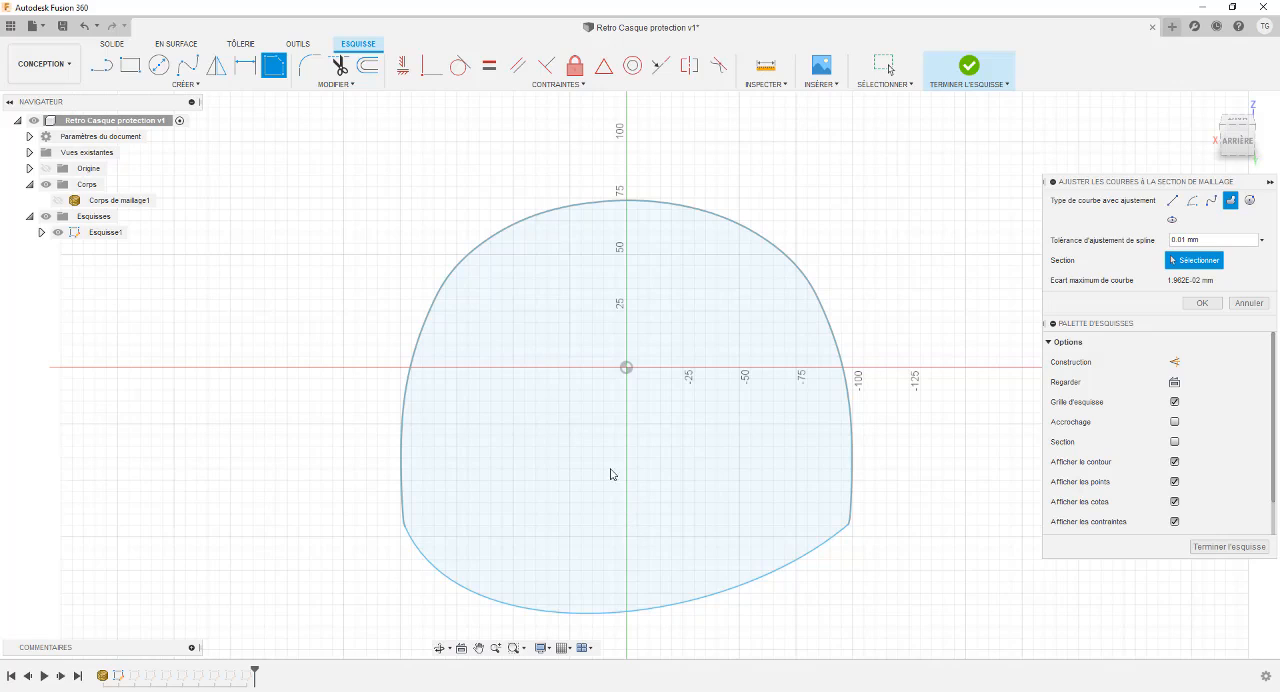
key("Return")
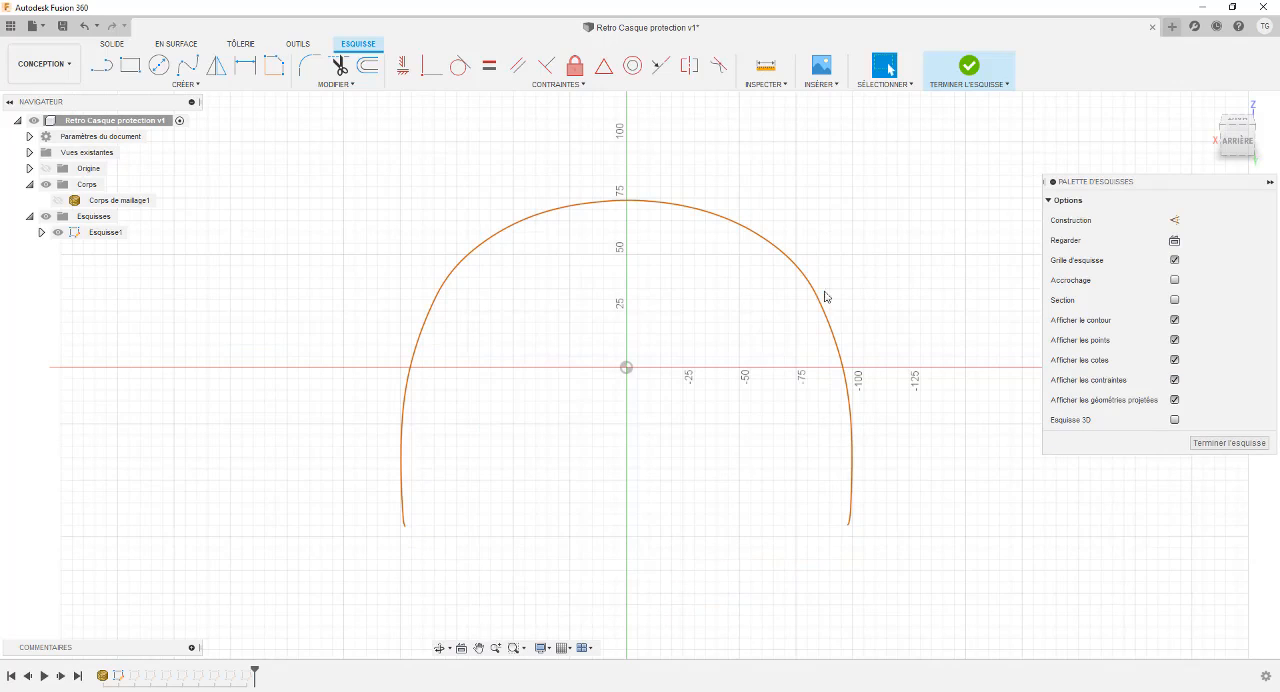
Fit an open spline about 103 mm long to the crown of the mesh section, between one point on each side of the vertical axis.
left_click(274, 66)
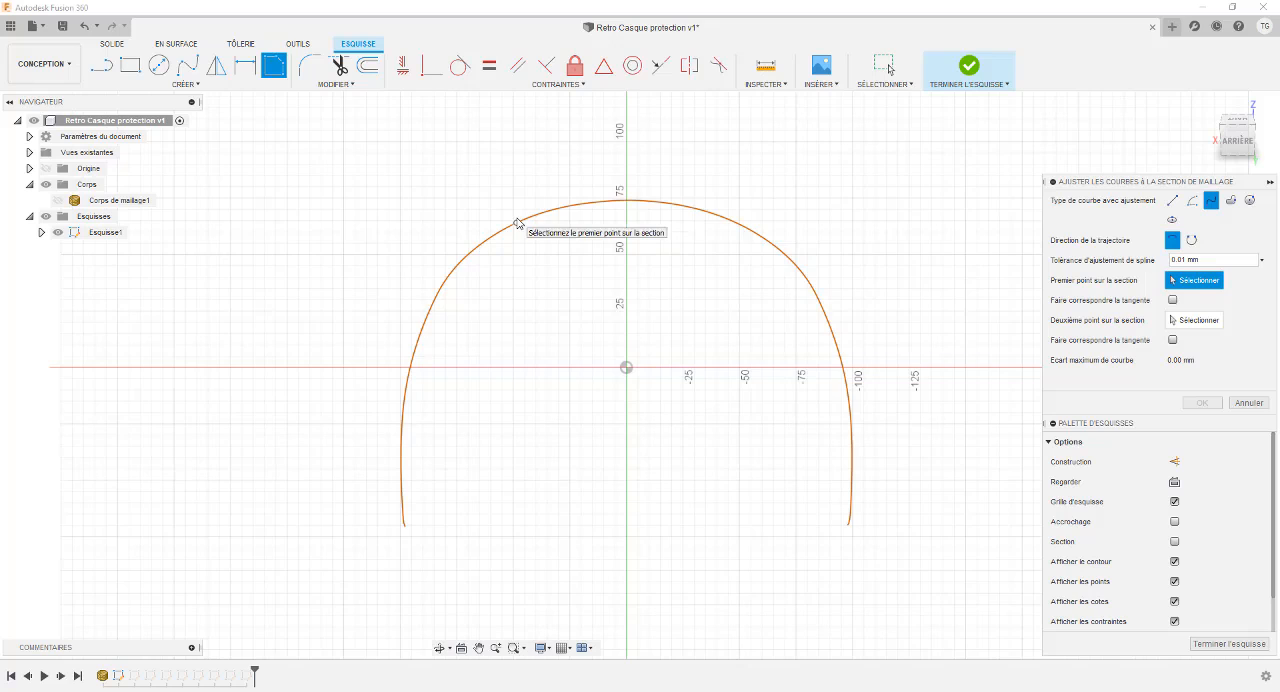
scroll(517, 226, "up", 2)
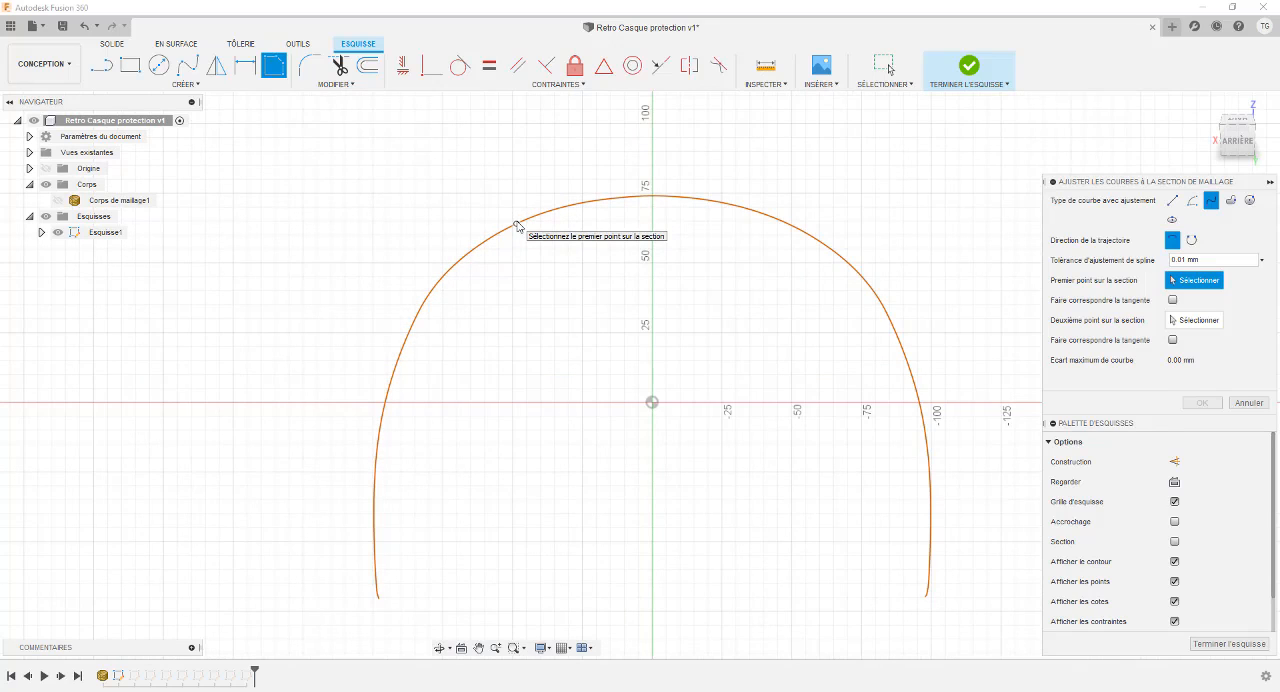
scroll(517, 226, "down", 1)
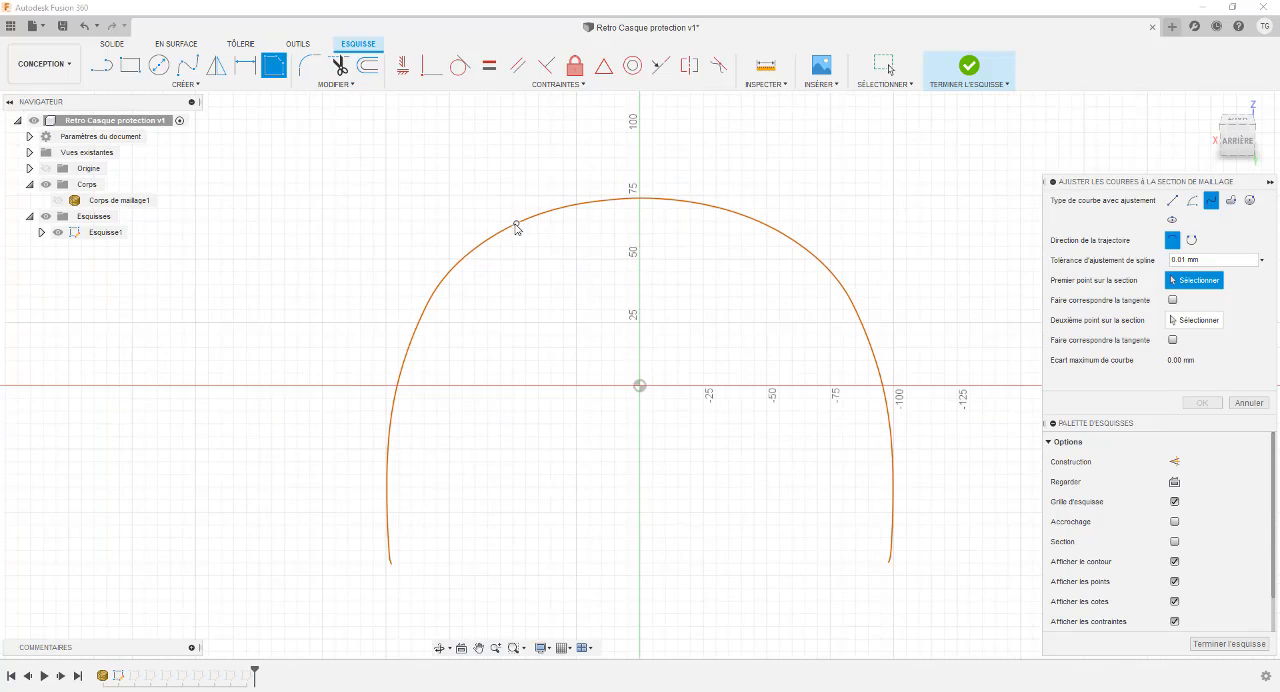
left_click(516, 224)
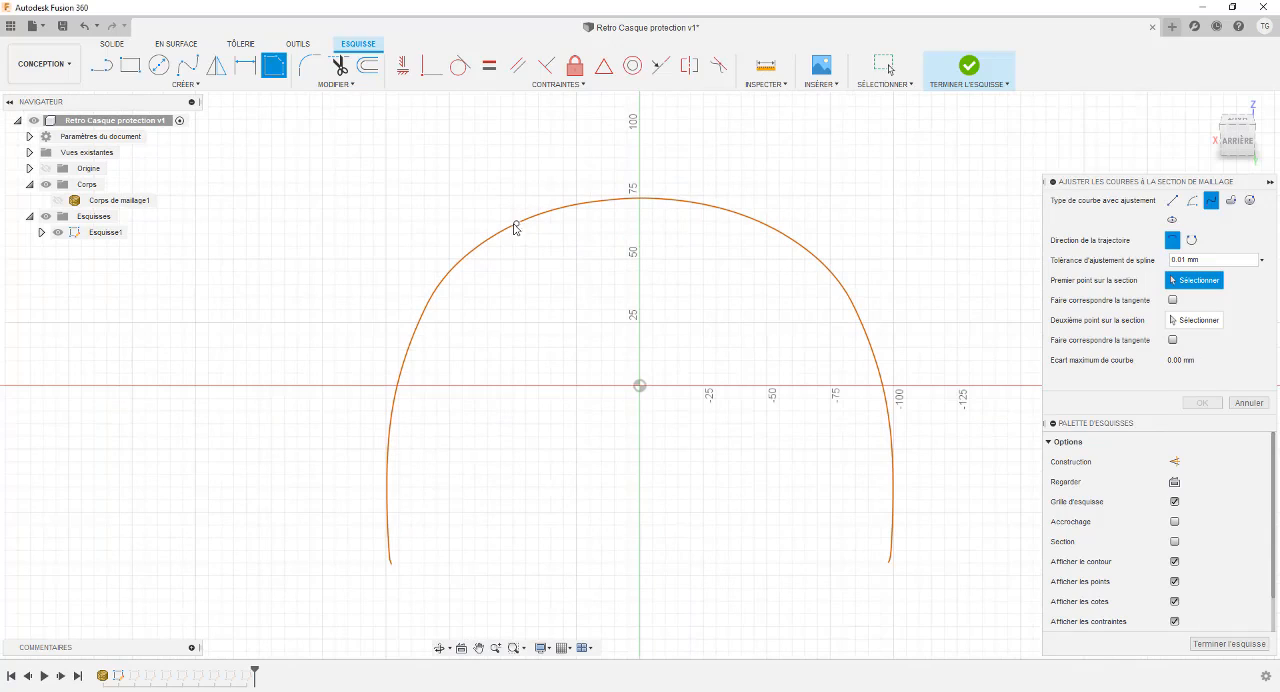
left_click(770, 226)
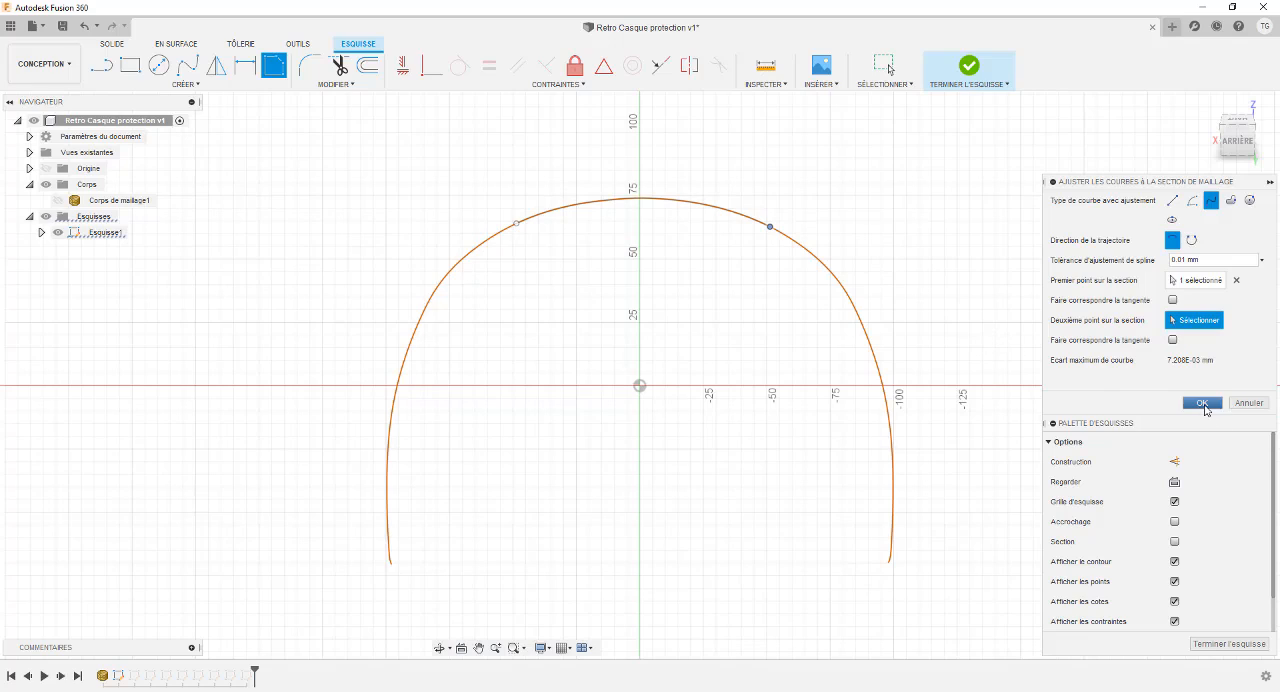
left_click(1204, 403)
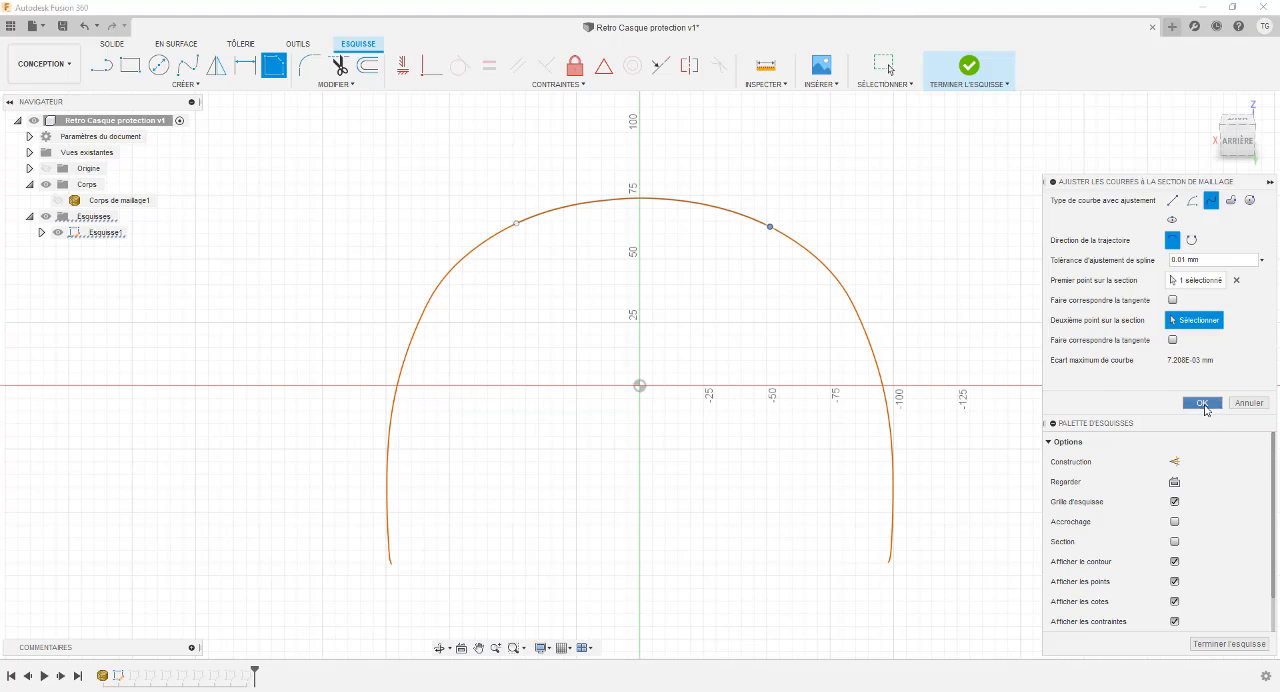
Examine the fitted spline's shape, end points and match with the section curve up close and in the rear view.
left_click(630, 201)
scroll(670, 213, "up", 6)
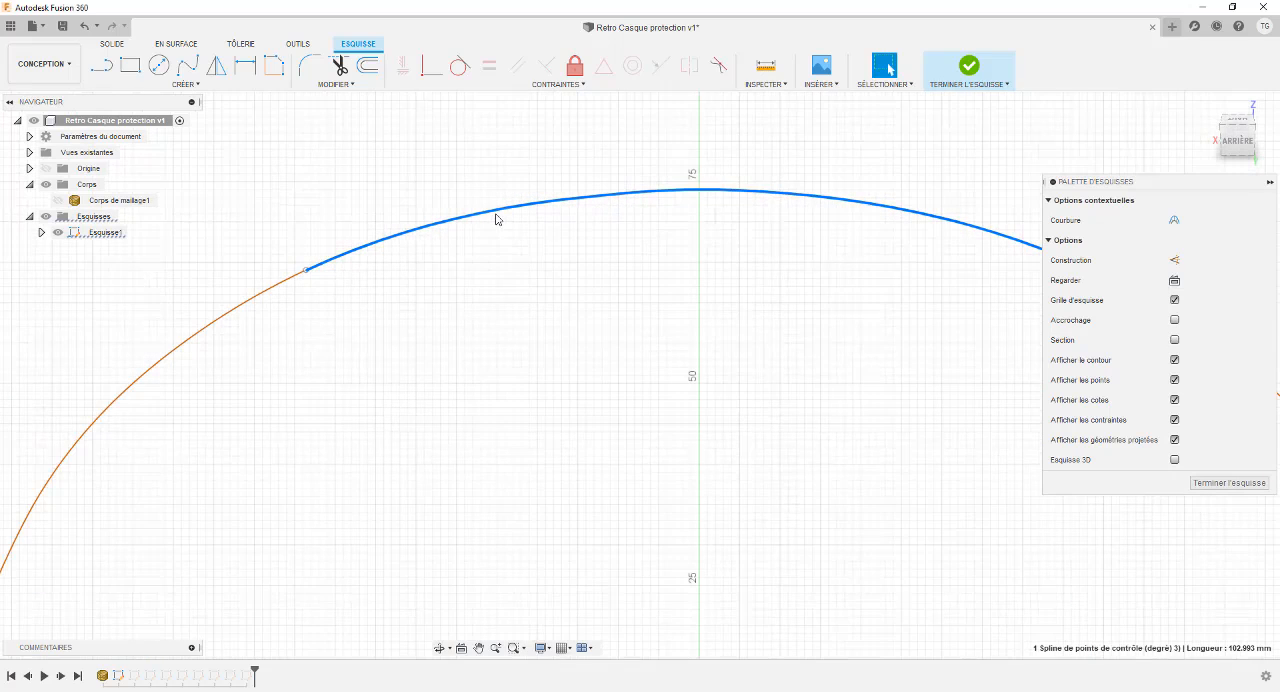
scroll(477, 226, "down", 4)
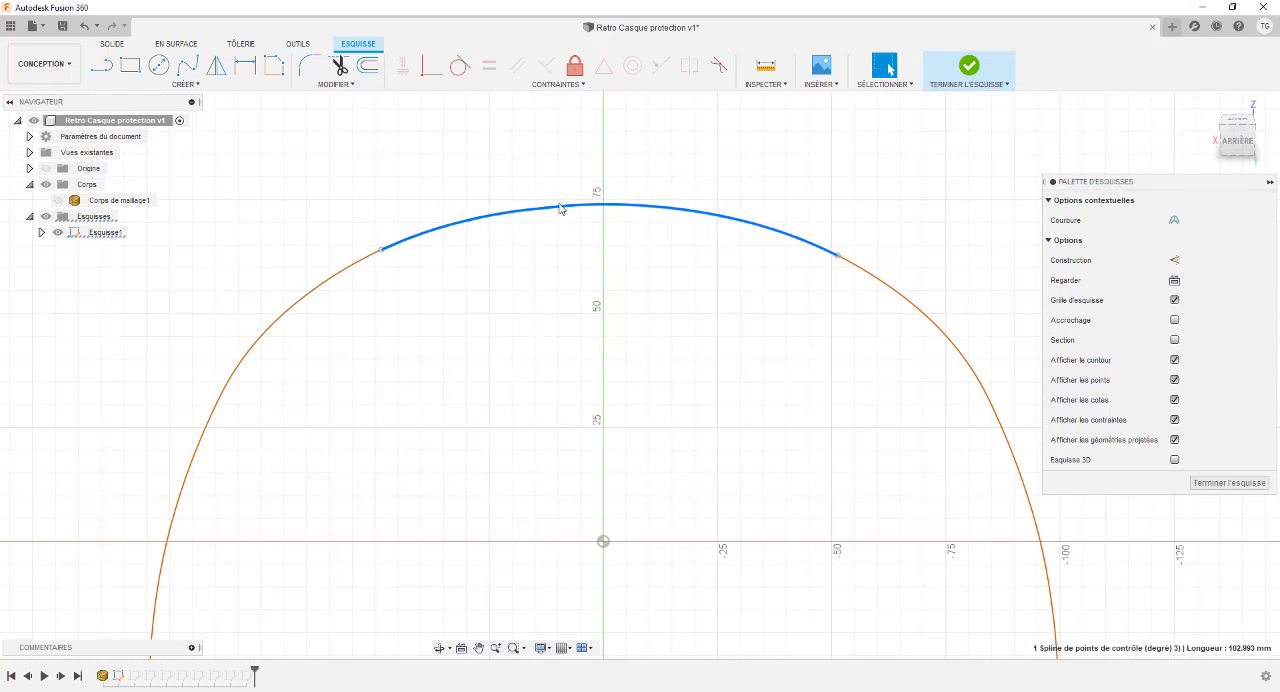
mouse_move(320, 162)
left_mouse_down()
mouse_move(610, 277)
mouse_move(921, 351)
left_mouse_up()
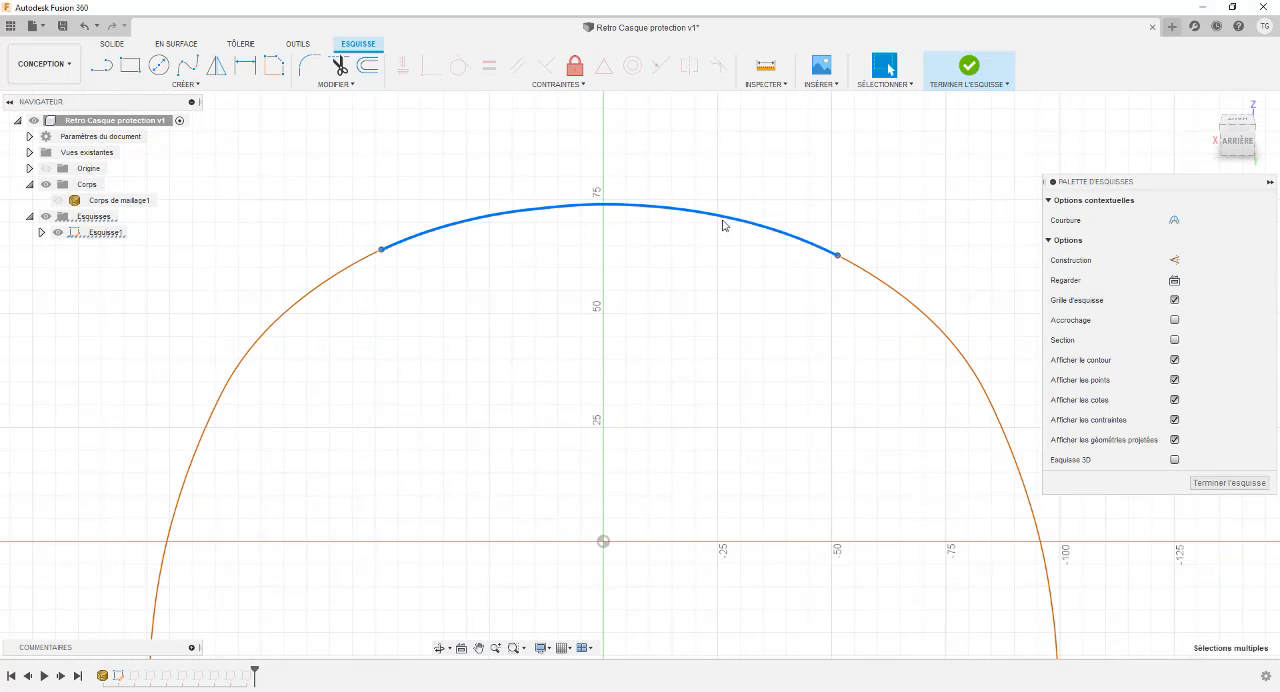
left_click(689, 190)
left_click(688, 222)
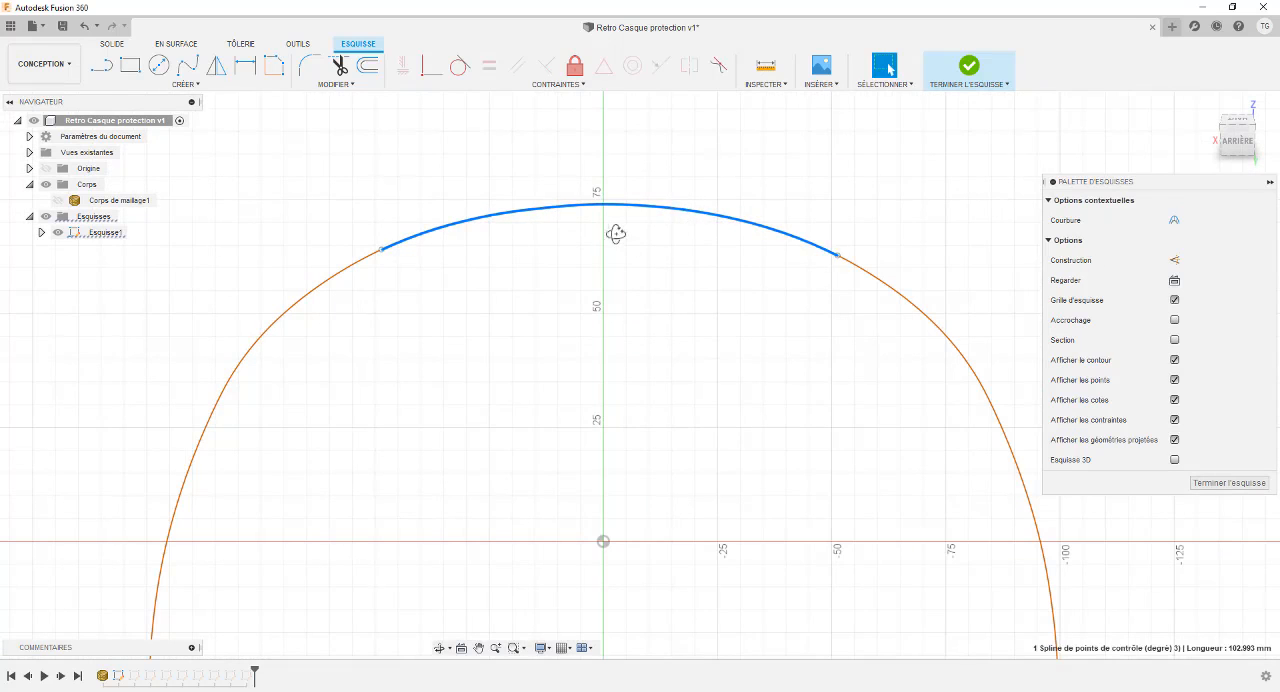
mouse_move(614, 234)
middle_mouse_down("shift")
mouse_move(657, 251)
mouse_move(620, 241)
middle_mouse_up("shift")
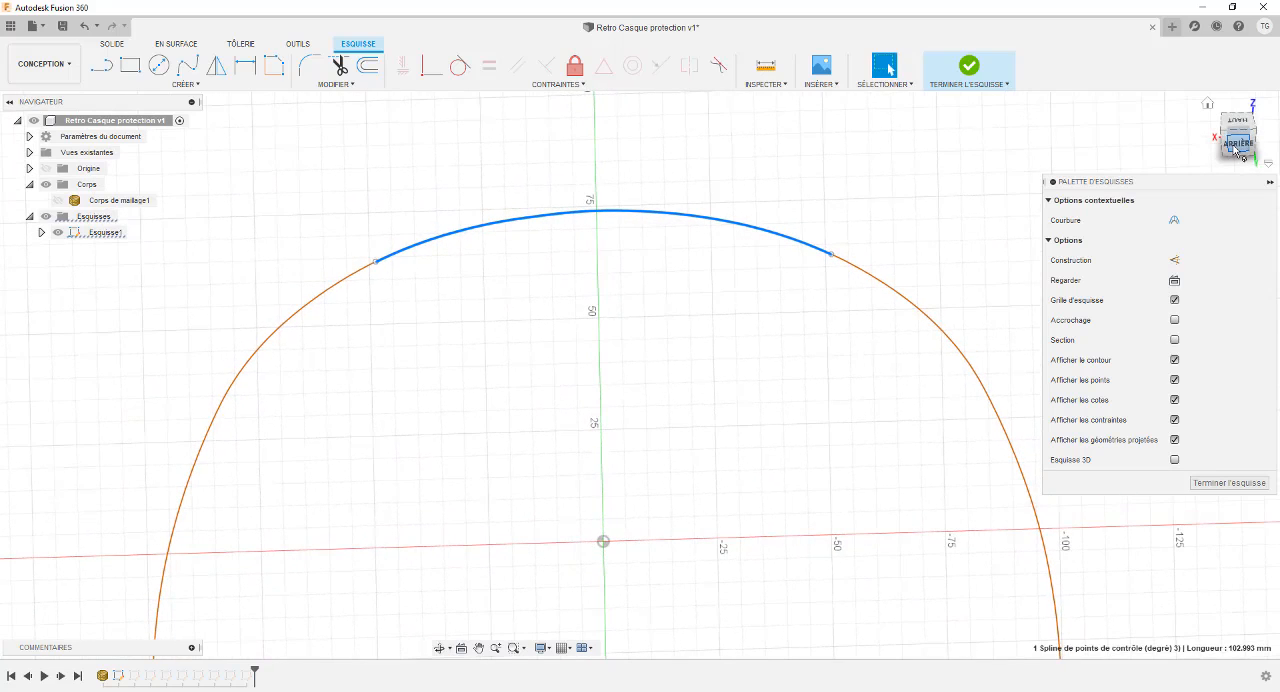
left_click(1237, 148)
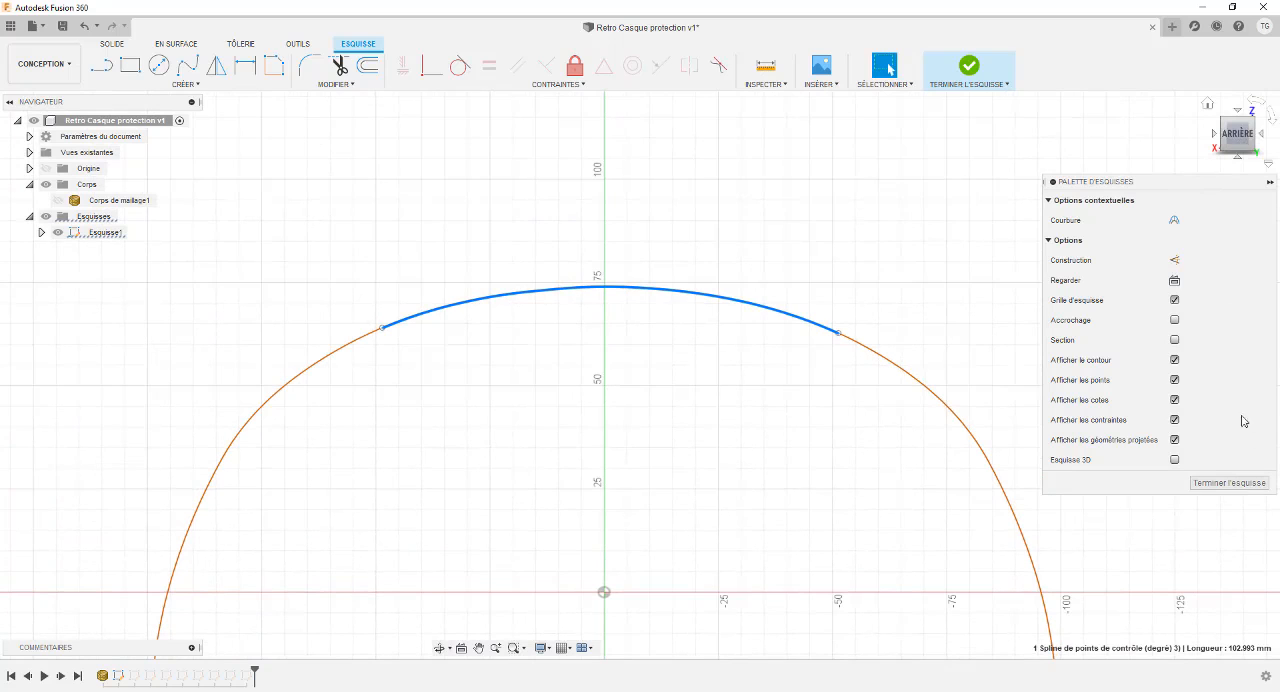
scroll(473, 296, "up", 4)
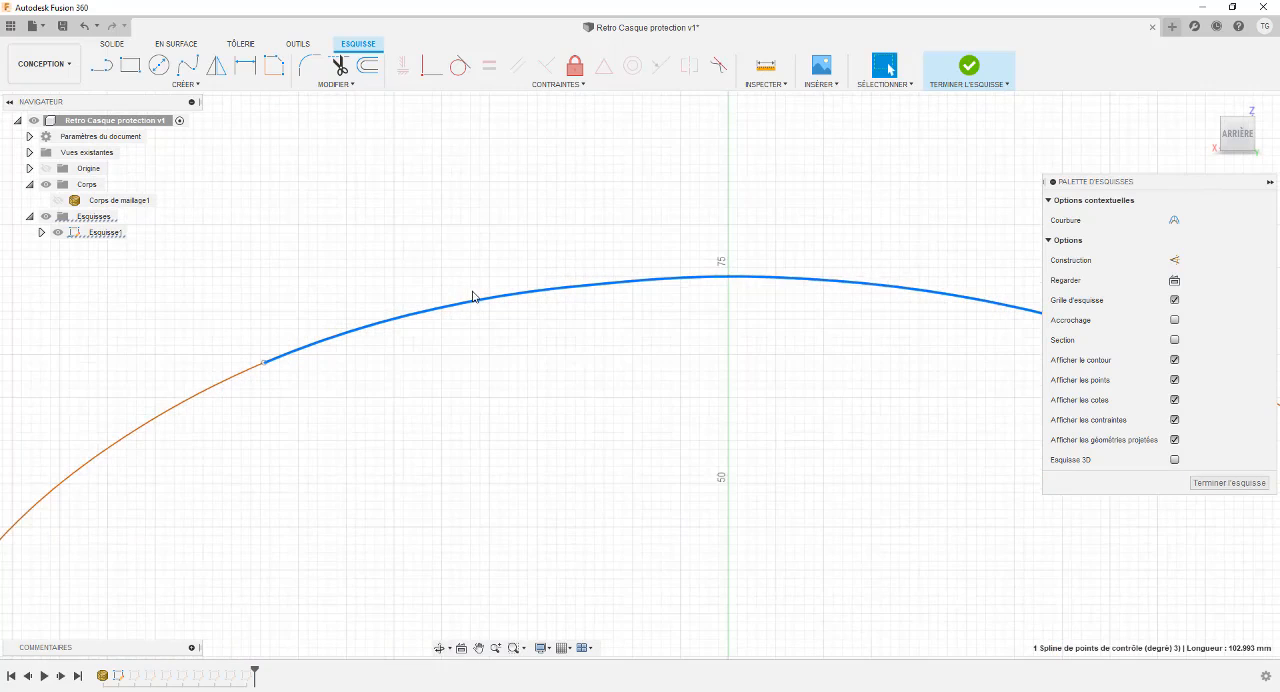
scroll(473, 296, "up", 3)
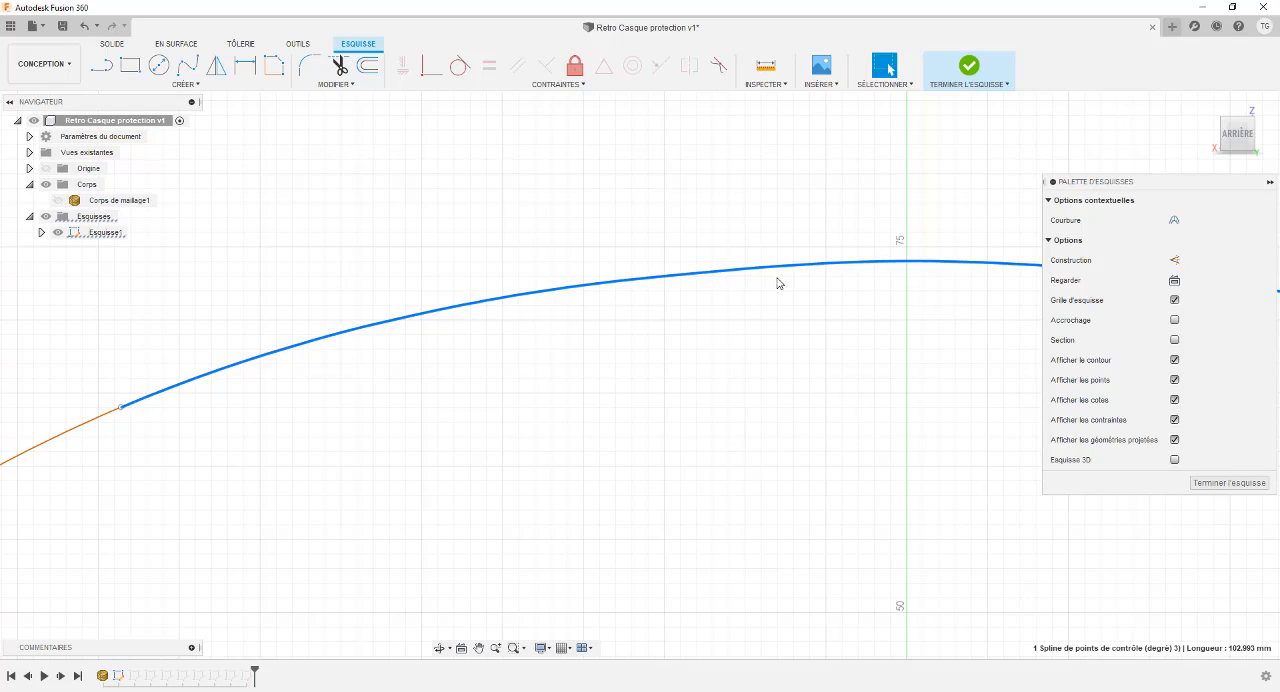
left_click(737, 374)
scroll(740, 305, "down", 5)
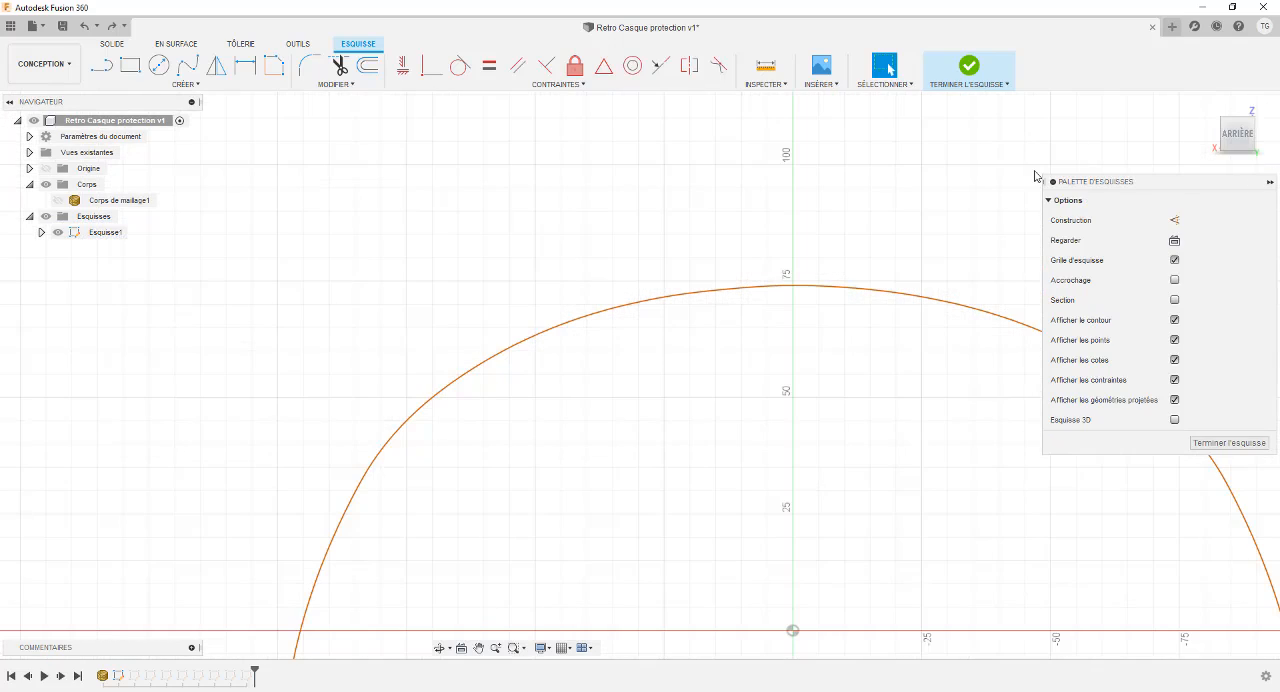
Start an open spline fit on the mesh section curve in Esquisse1 and set its fit tolerance to 0.1 mm.
scroll(984, 185, "down", 2)
right_click(108, 236)
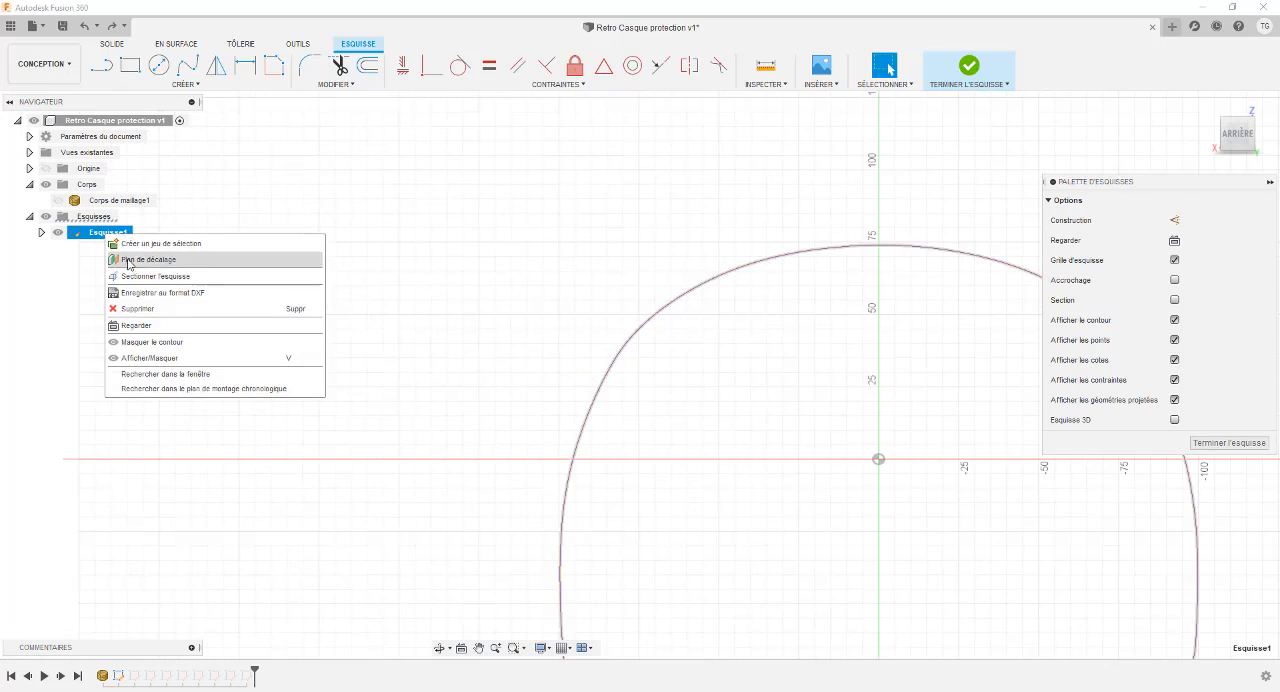
left_click(170, 325)
middle_click_drag(692, 192, 616, 288)
scroll(517, 237, "up", 3)
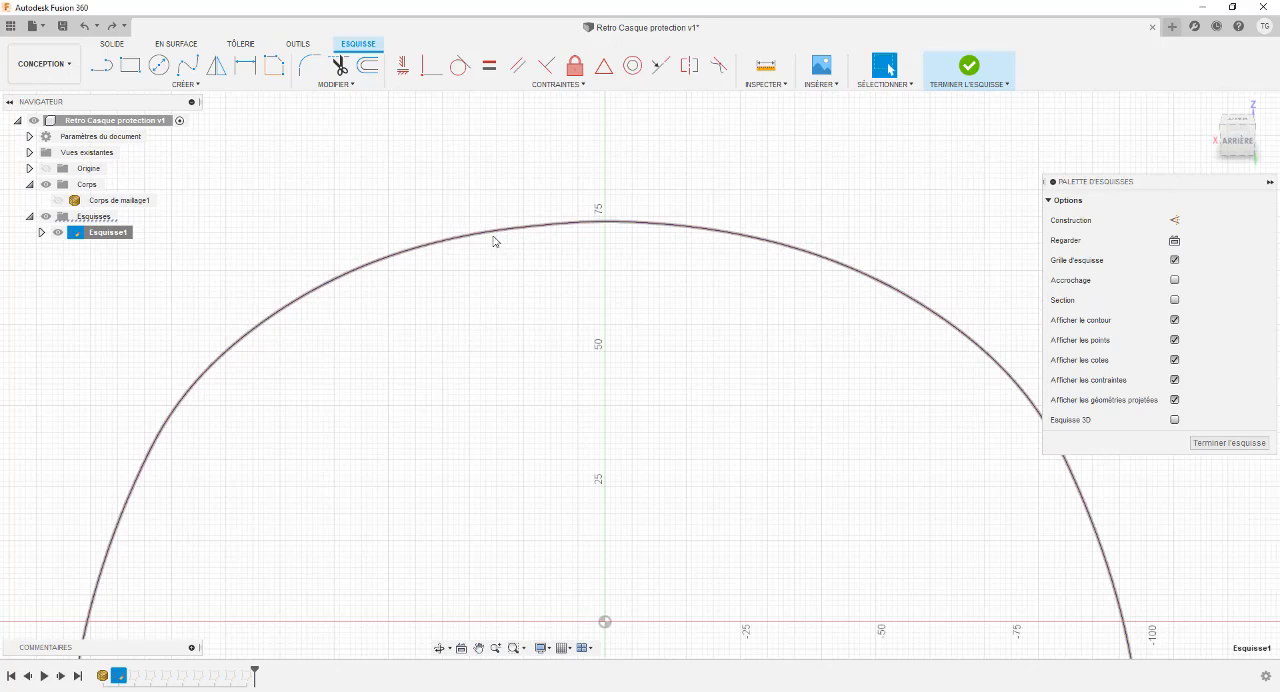
left_click(274, 67)
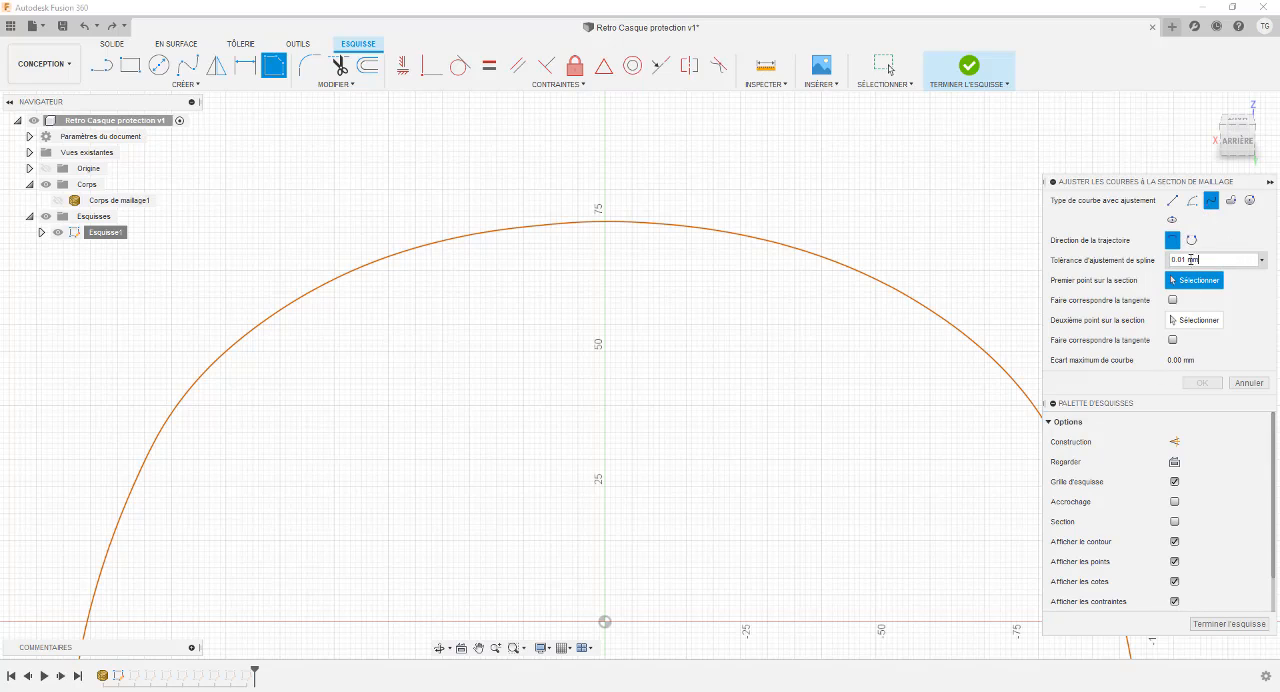
left_click_drag(1191, 260, 1165, 262)
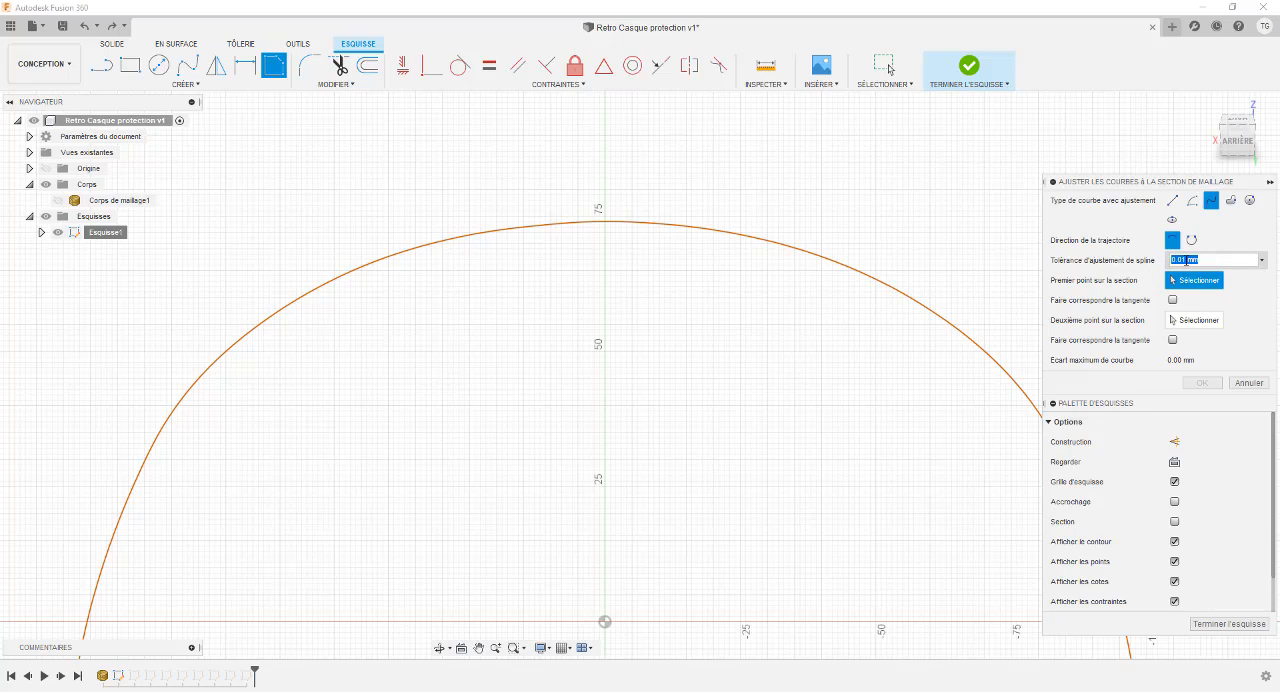
left_click(1182, 260)
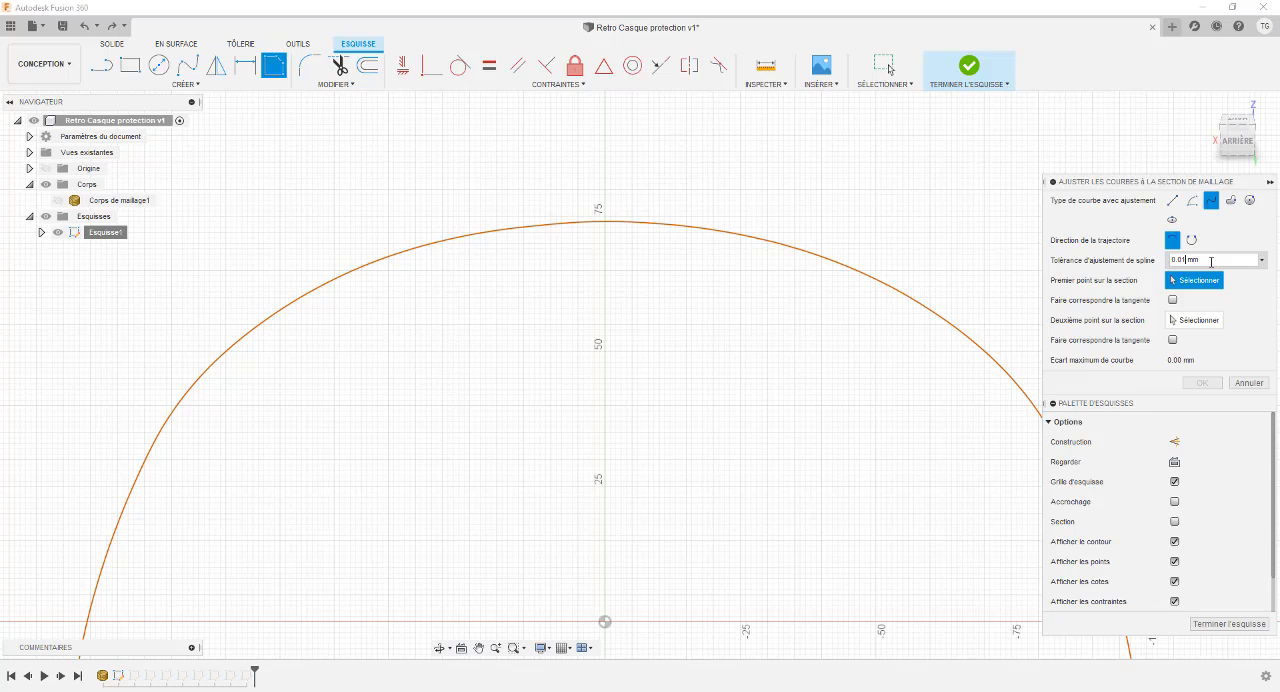
left_click(1180, 261)
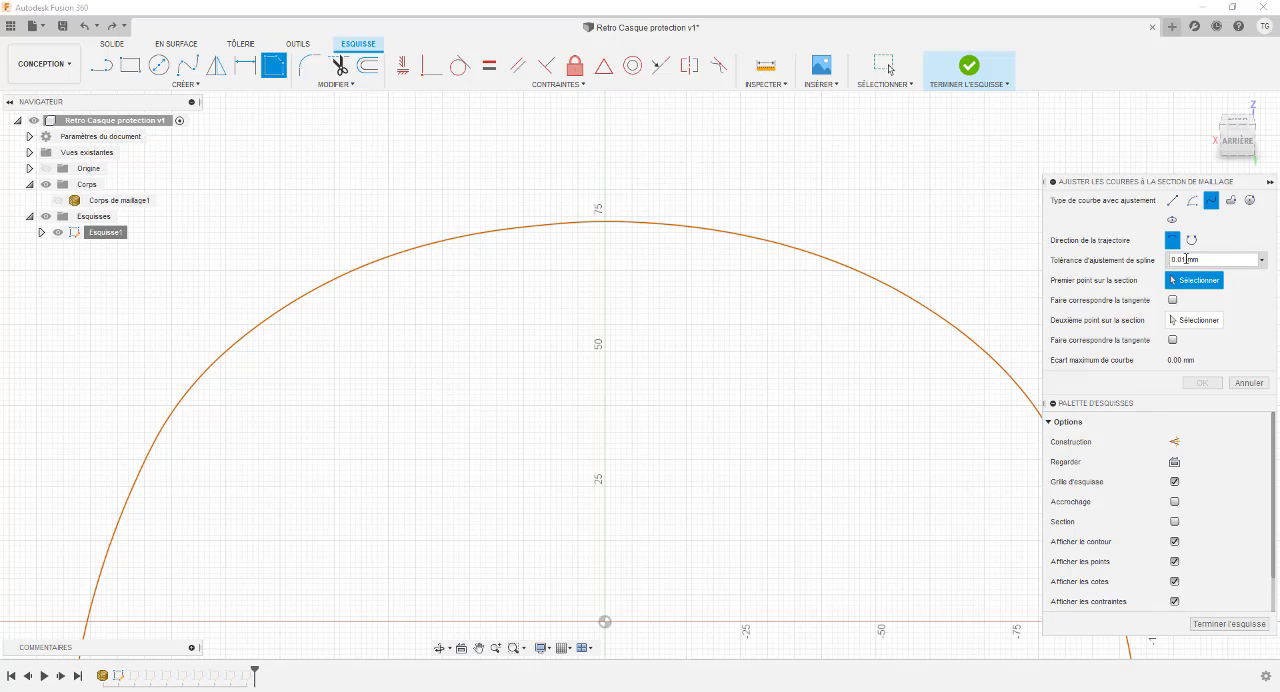
key("BackSpace")
key("BackSpace")
key("BackSpace")
type(".")
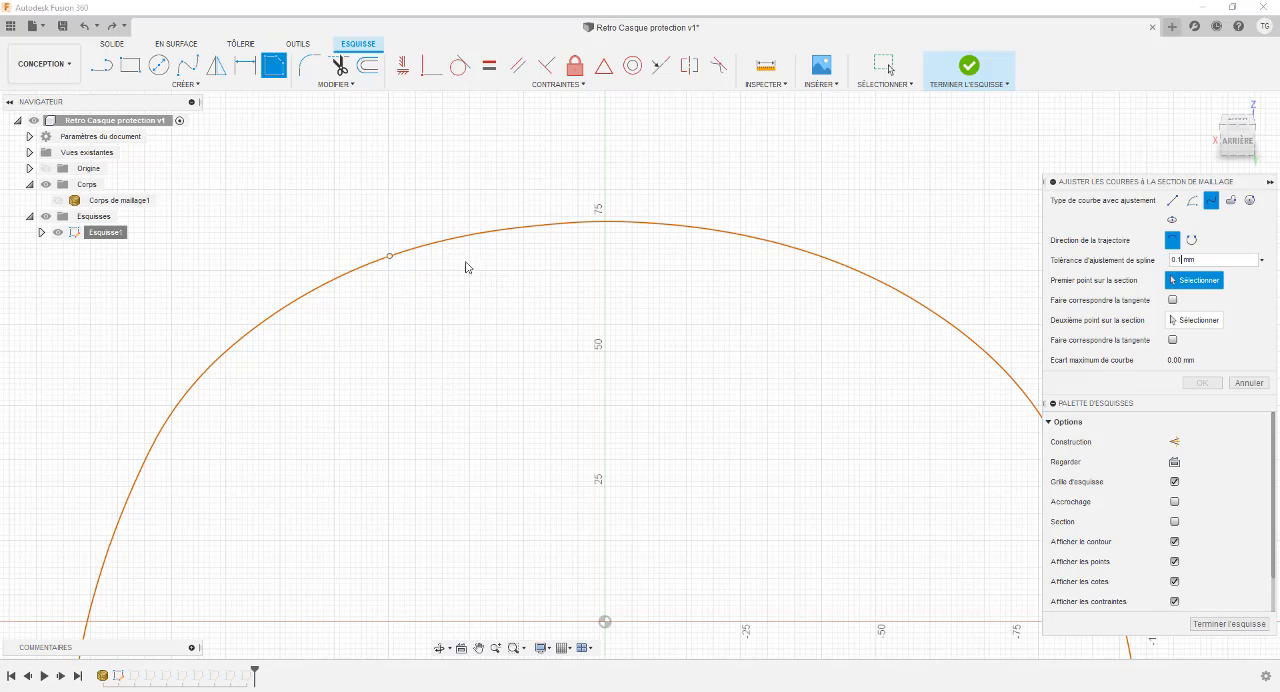
Fit the spline, about 82 mm long, across the section's crown between one point on each side of the vertical axis, and finish the sketch.
left_click(390, 256)
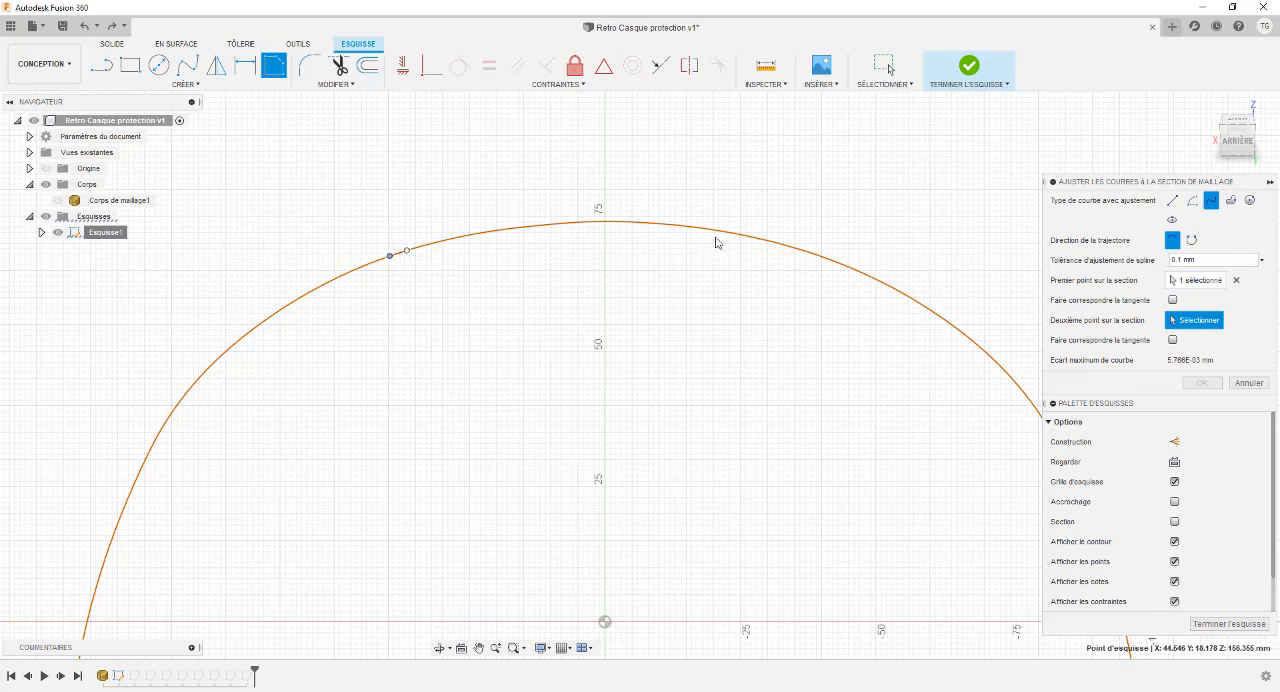
left_click(826, 258)
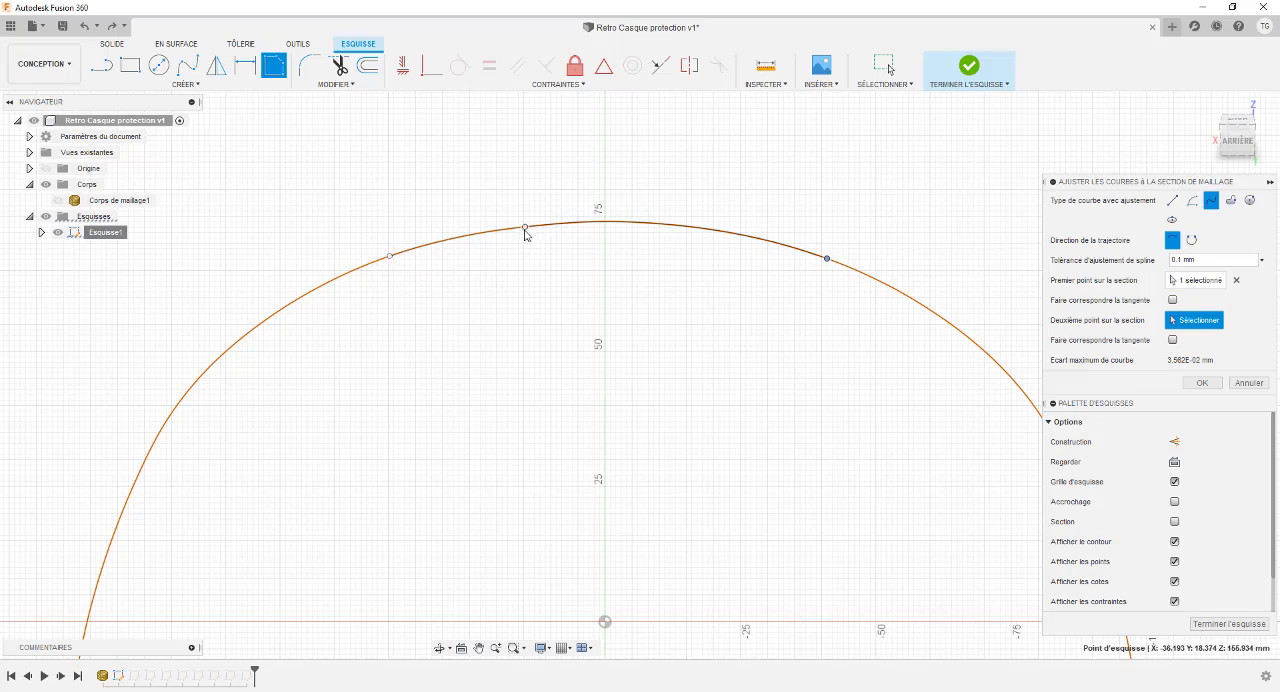
scroll(560, 234, "up", 5)
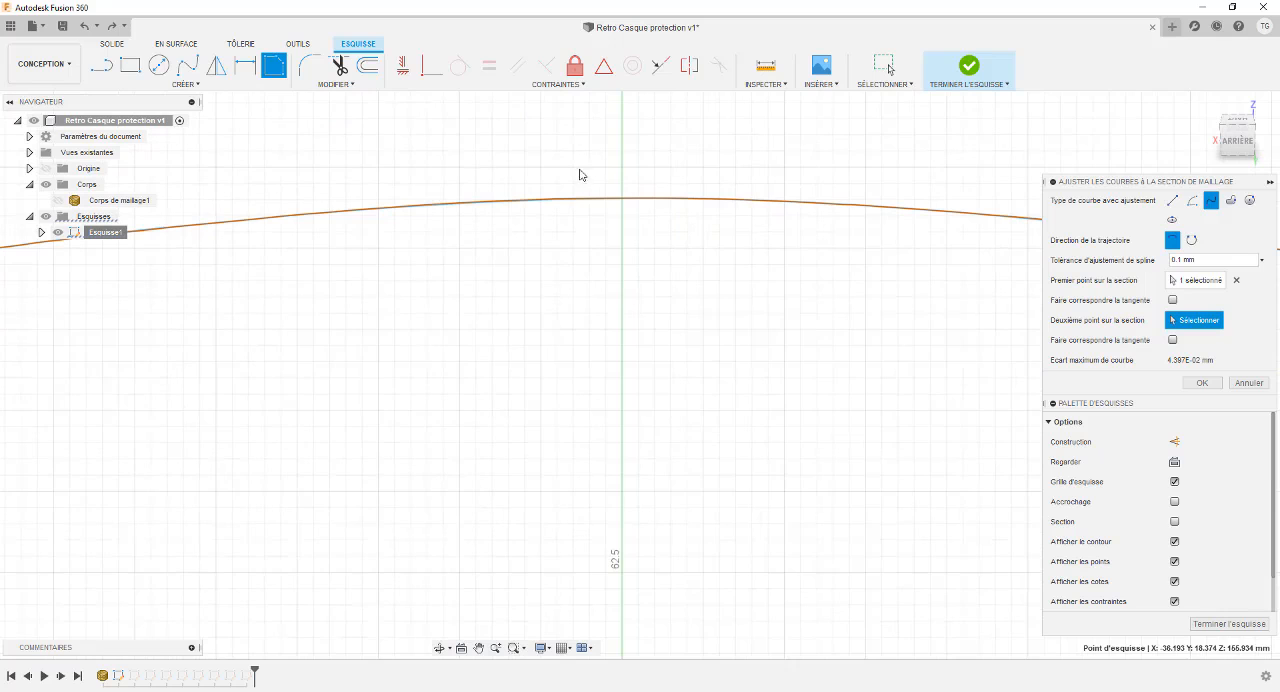
scroll(726, 232, "down", 5)
scroll(746, 228, "down", 3)
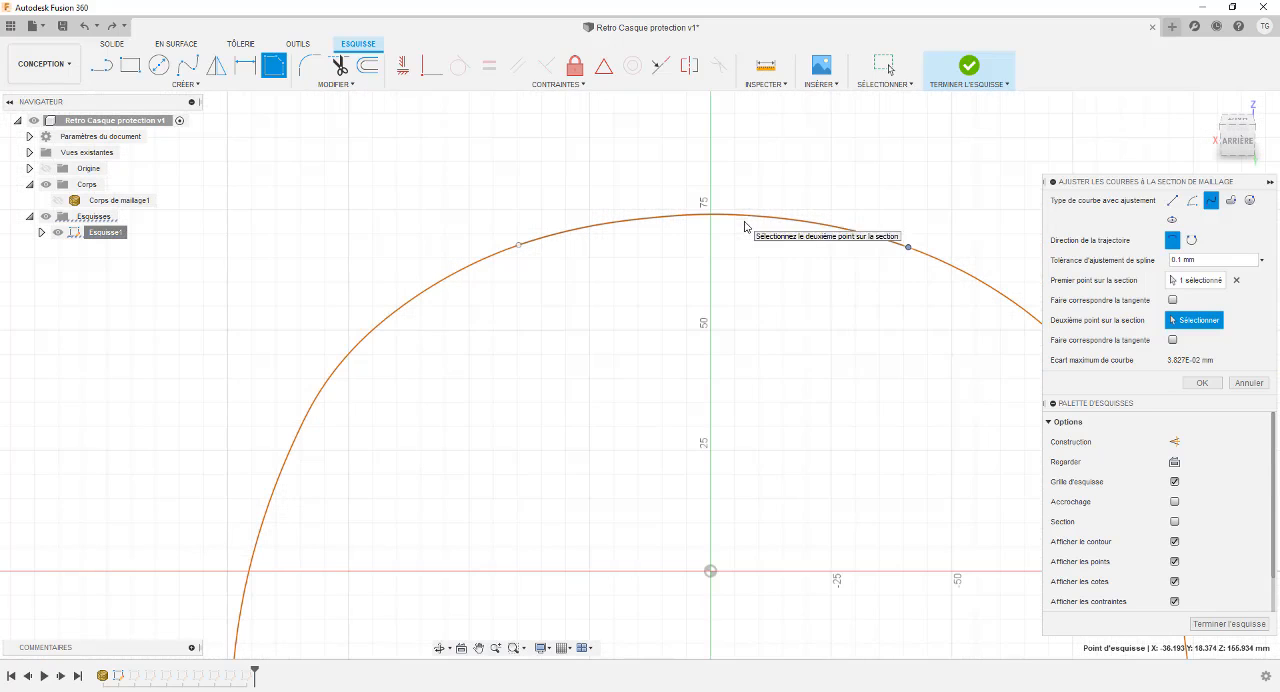
left_click(1199, 384)
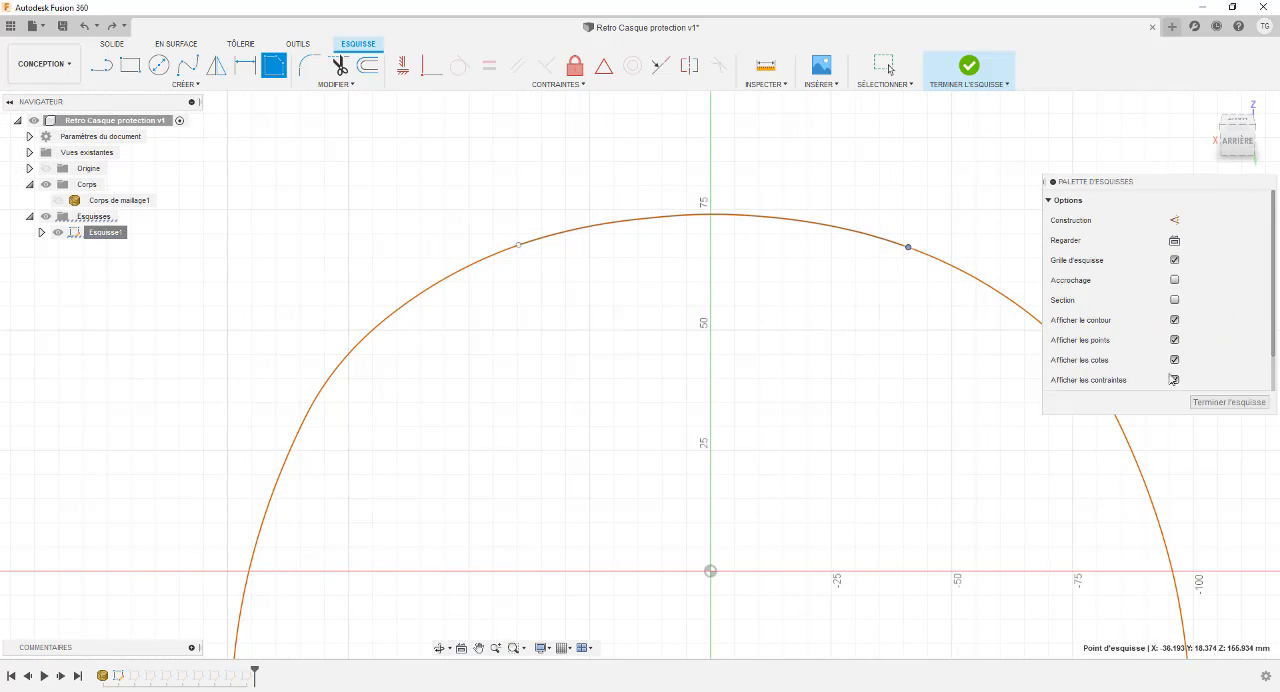
left_click(720, 215)
scroll(700, 228, "down", 2)
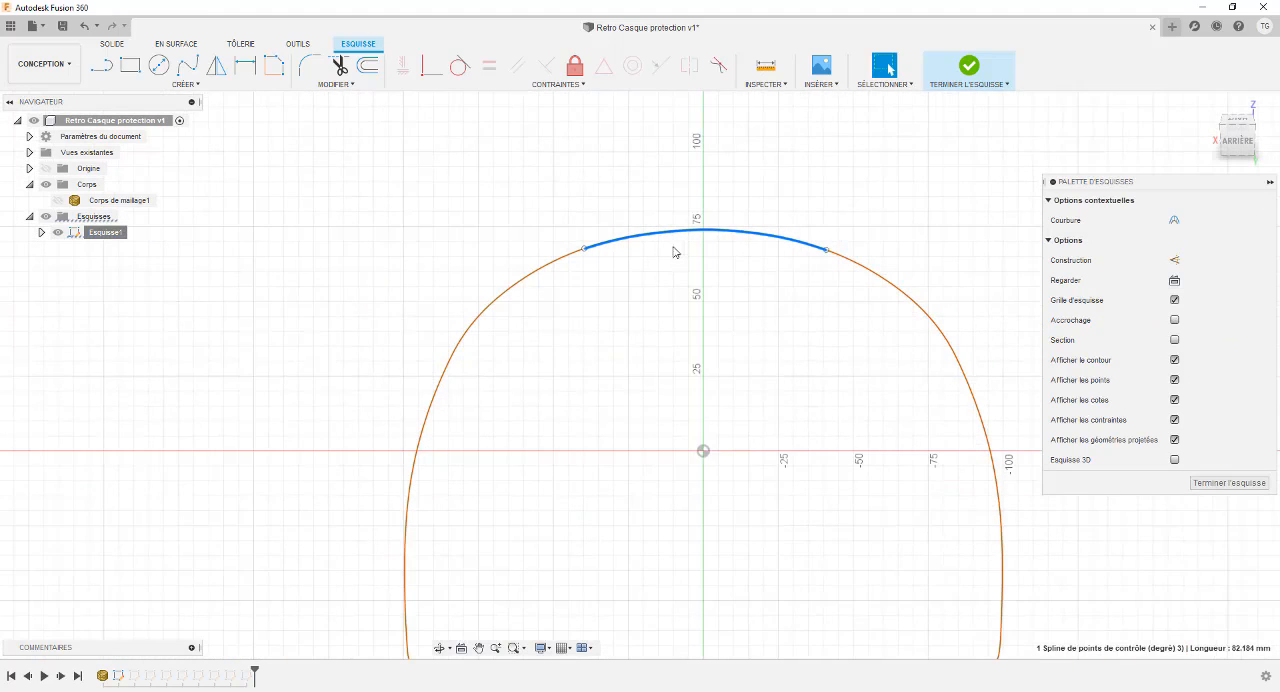
scroll(686, 272, "down", 1)
scroll(688, 262, "up", 2)
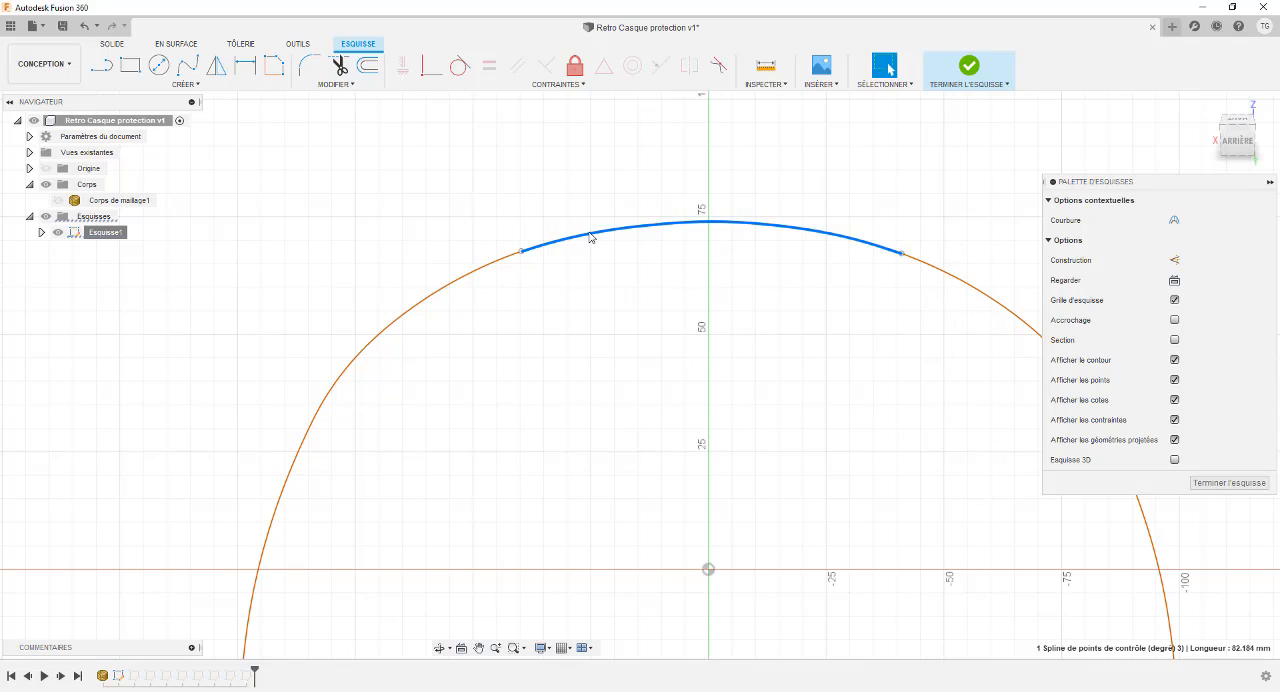
left_click(1228, 483)
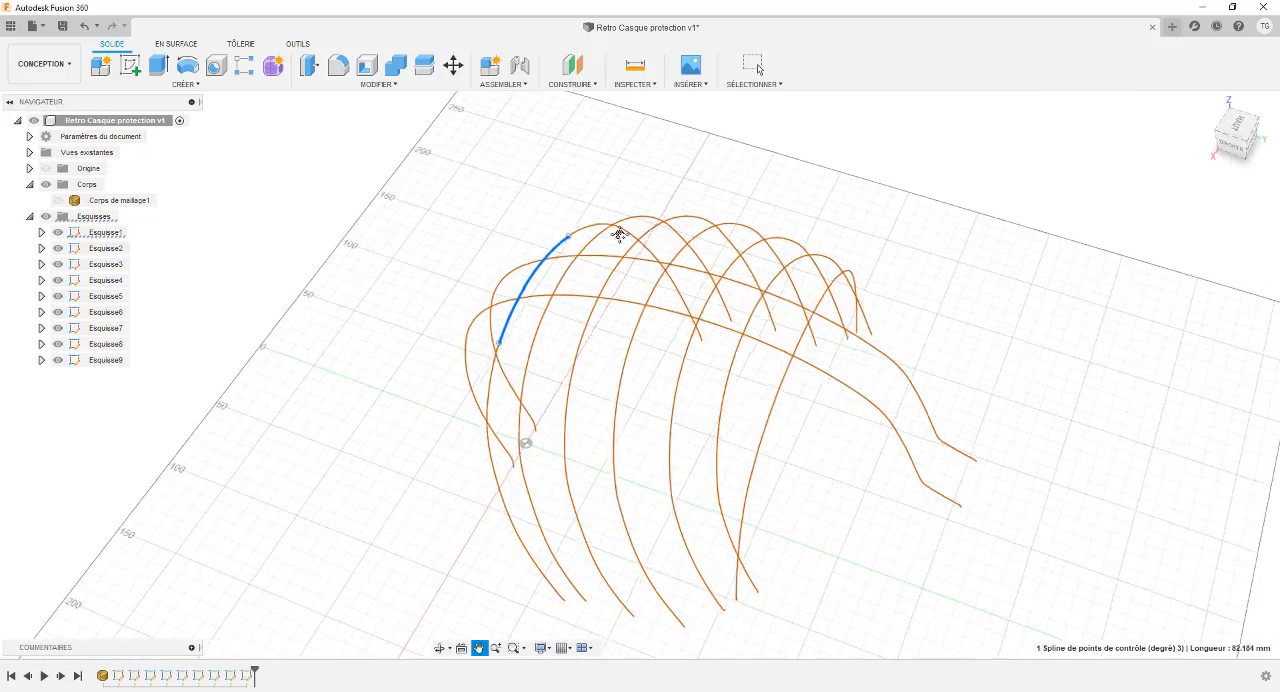
Examine the fitted crown spline against the other mesh section curves from several angles, including near the right side view.
scroll(548, 272, "up", 2)
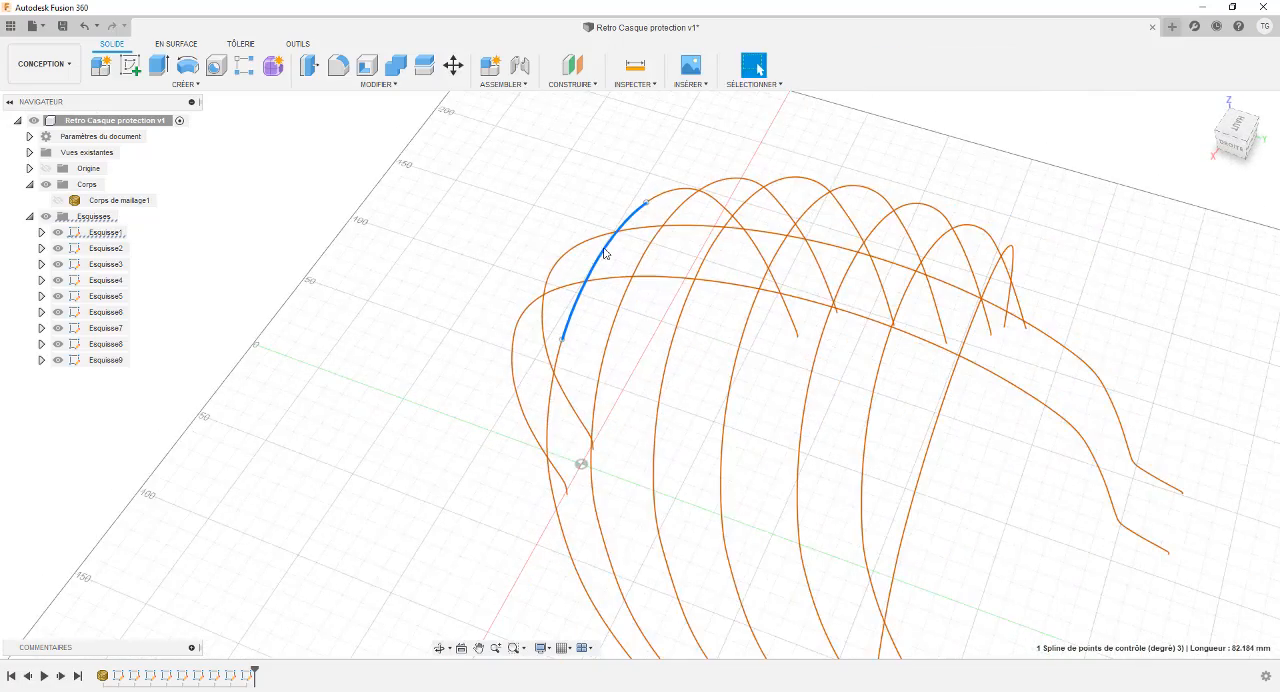
left_click(578, 186)
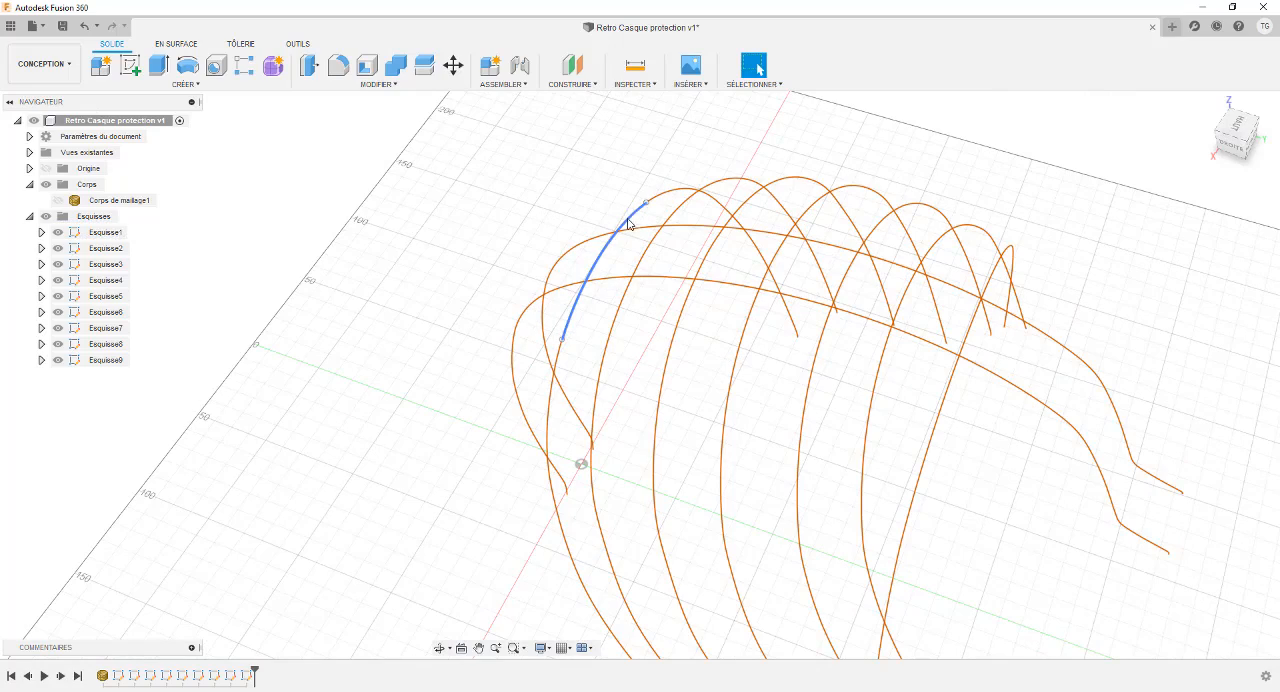
left_click(628, 228)
mouse_move(505, 226)
middle_mouse_down("shift")
mouse_move(557, 203)
mouse_move(529, 214)
mouse_move(593, 220)
mouse_move(551, 194)
mouse_move(562, 190)
middle_mouse_up("shift")
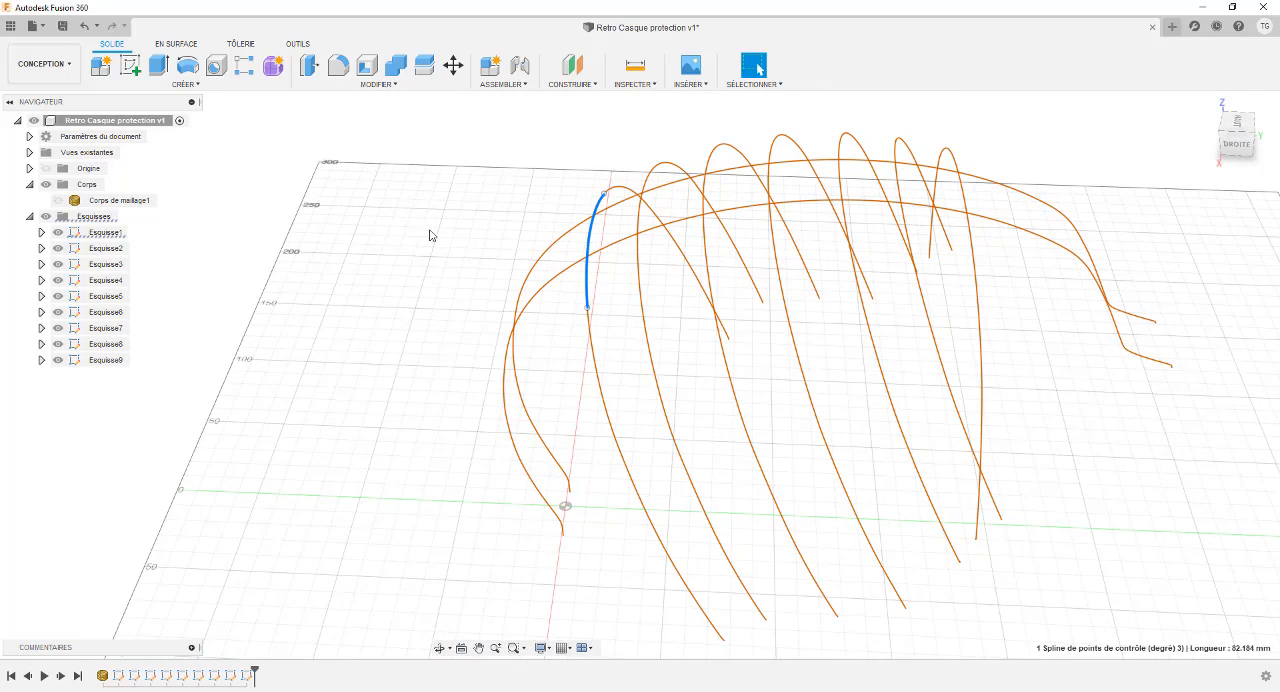
mouse_move(435, 232)
middle_mouse_down("shift")
mouse_move(417, 240)
mouse_move(437, 287)
middle_mouse_up("shift")
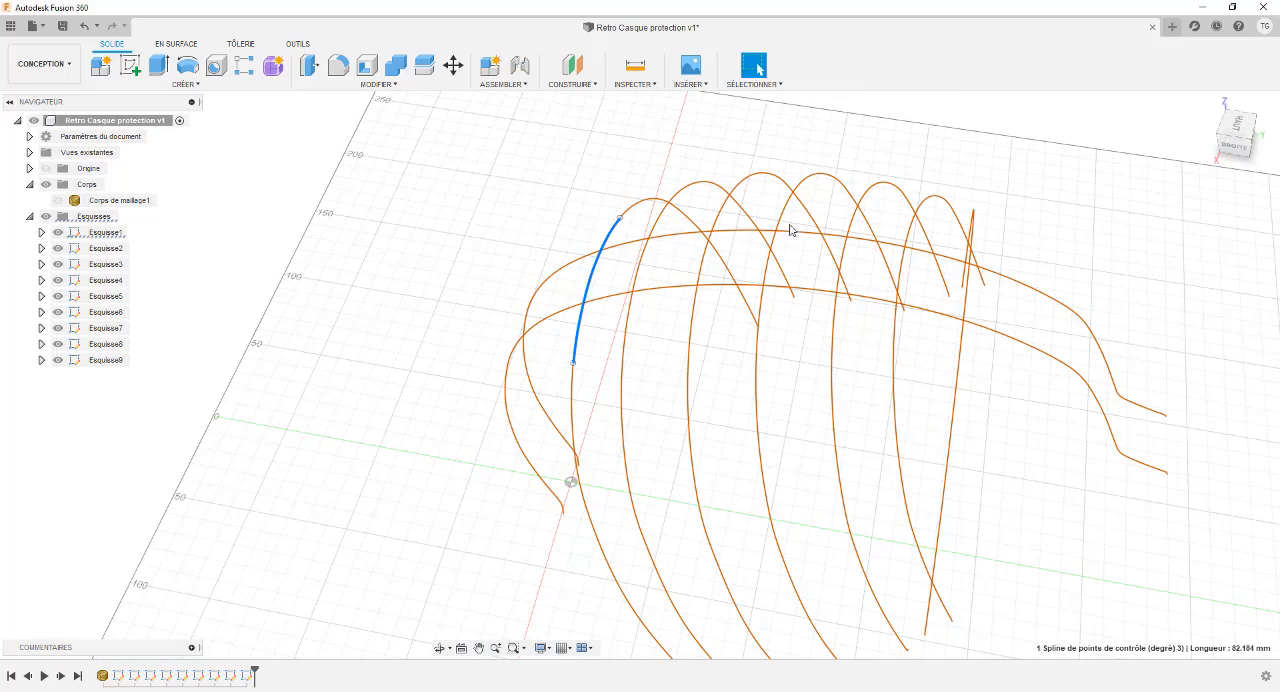
middle_click_drag(636, 191, 647, 148, "shift")
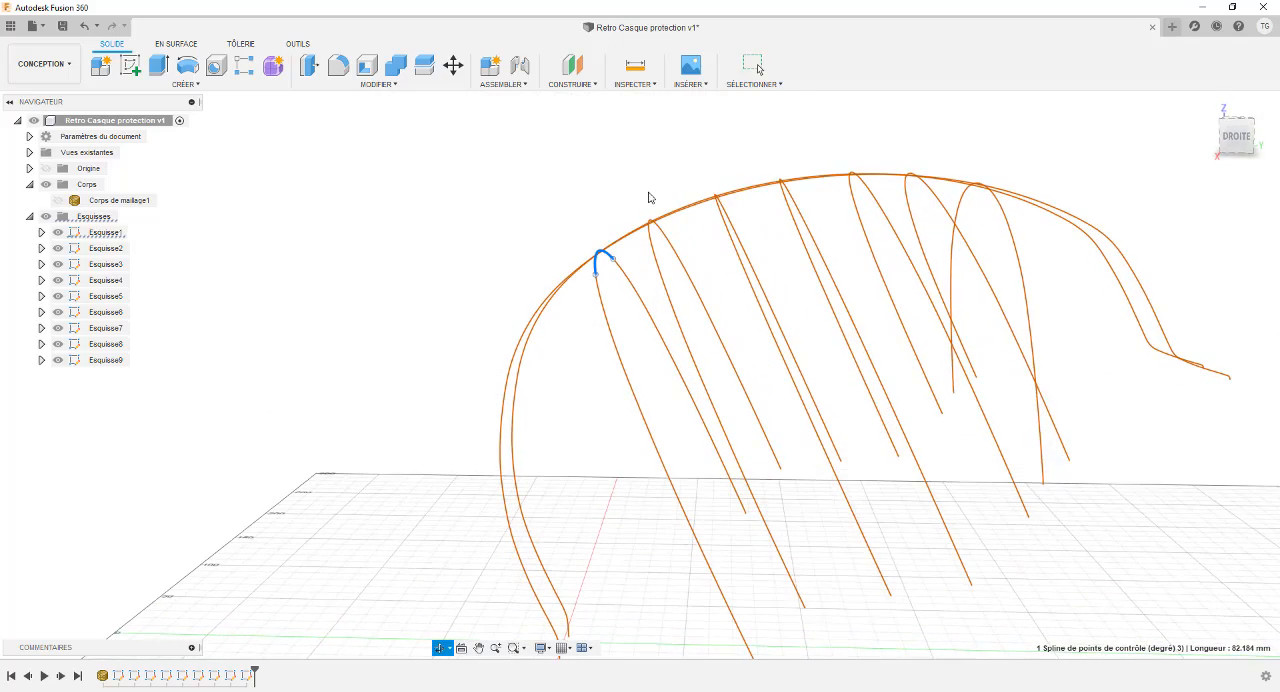
middle_click_drag(652, 197, 1109, 183, "shift")
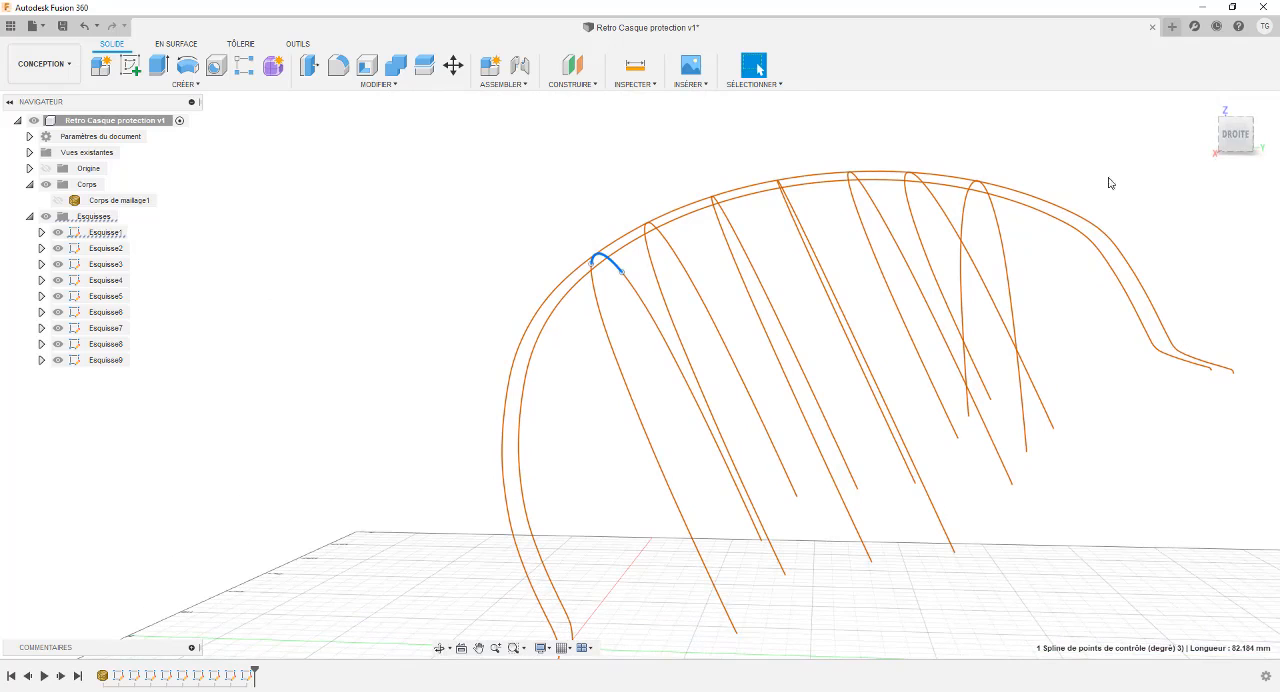
left_click(1237, 140)
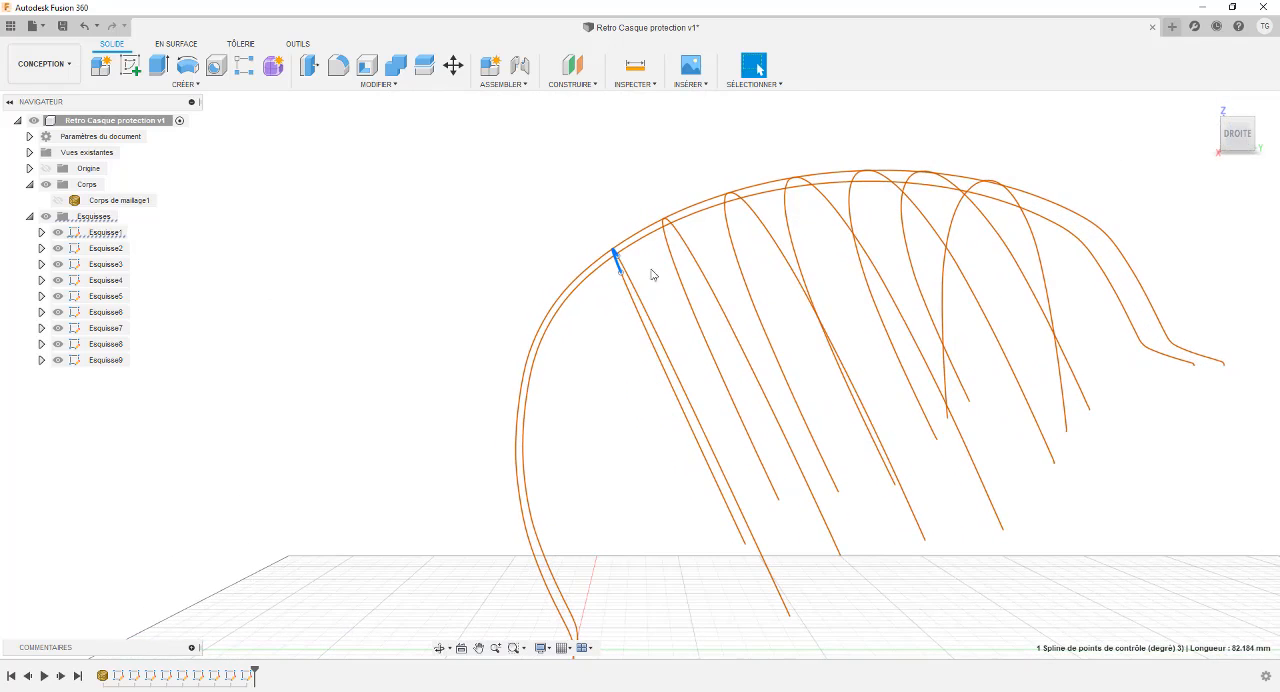
middle_click_drag(710, 264, 666, 243, "shift")
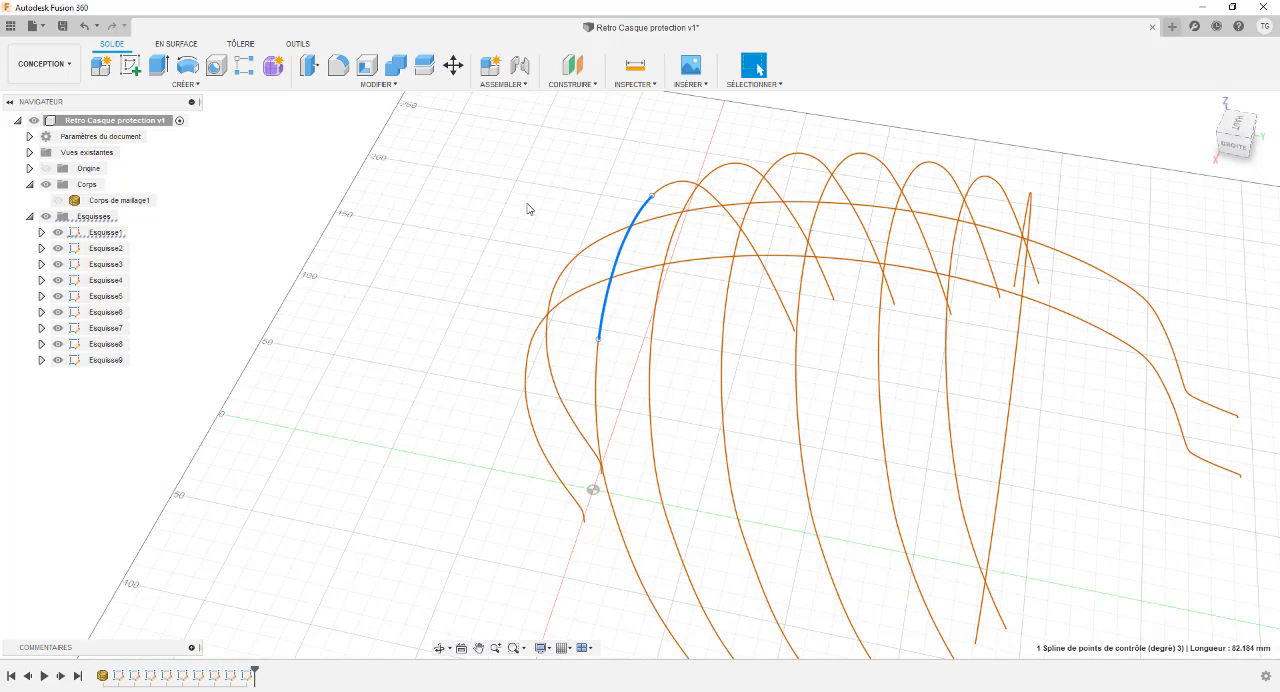
middle_click_drag(528, 207, 426, 223)
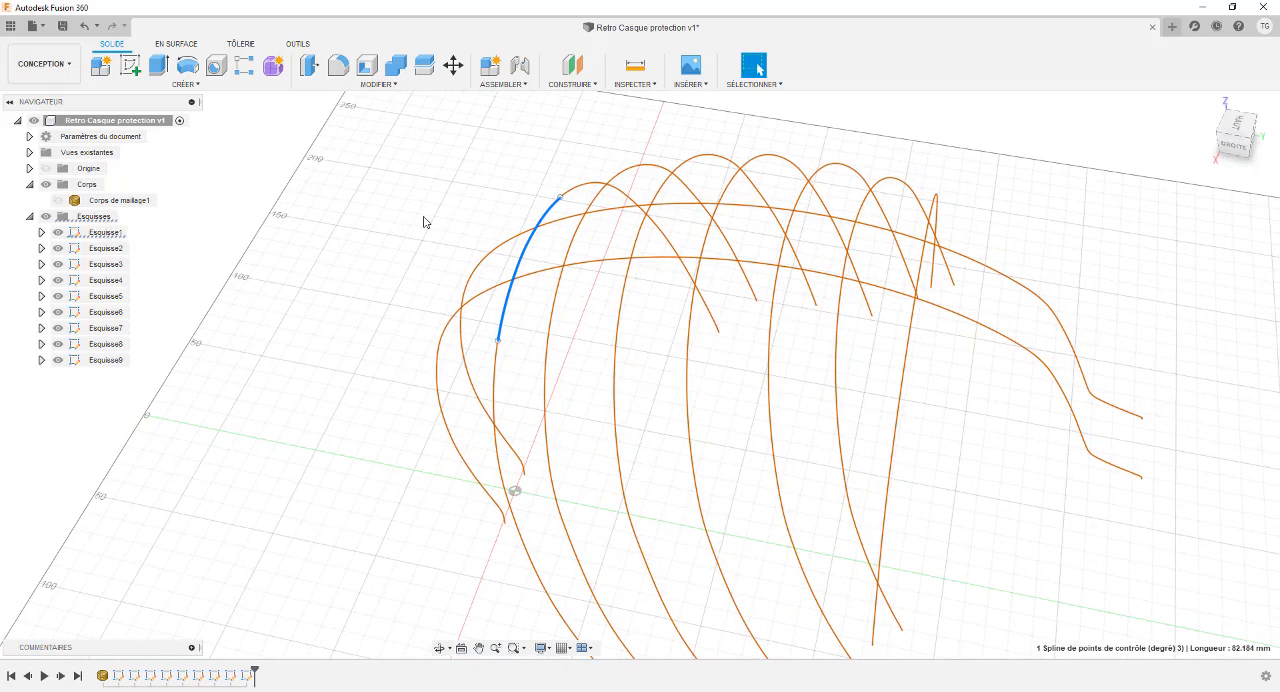
left_click(190, 84)
left_click(231, 88)
In Esquisse2, fit an open spline across the mesh section's crown with 0.1 mm tolerance, and hide both Esquisse1 and the finished Esquisse2.
left_click(102, 248)
right_click(102, 250)
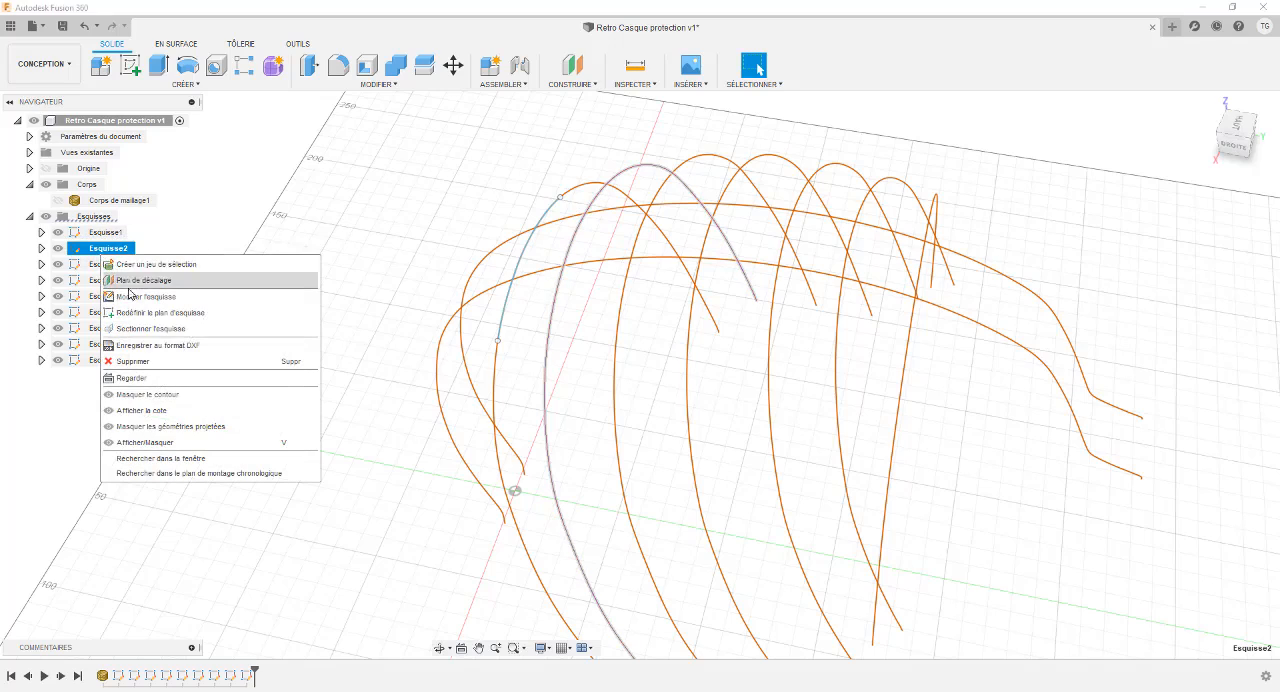
left_click(348, 281)
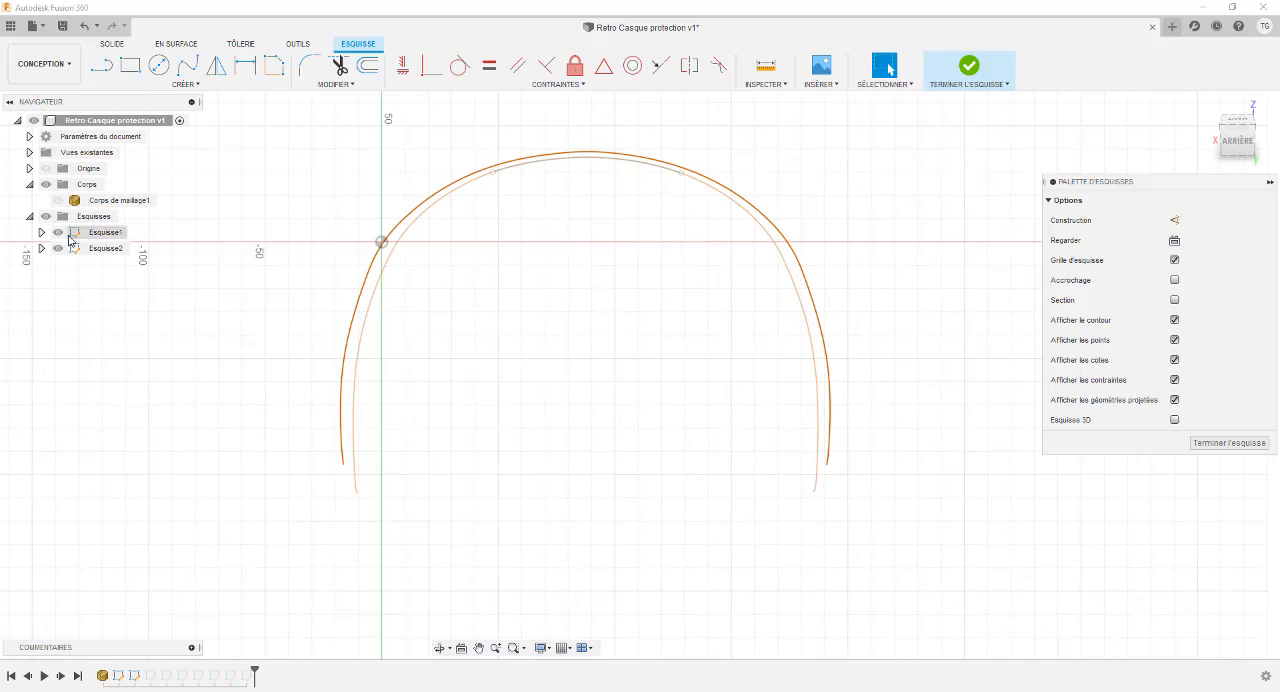
left_click(273, 65)
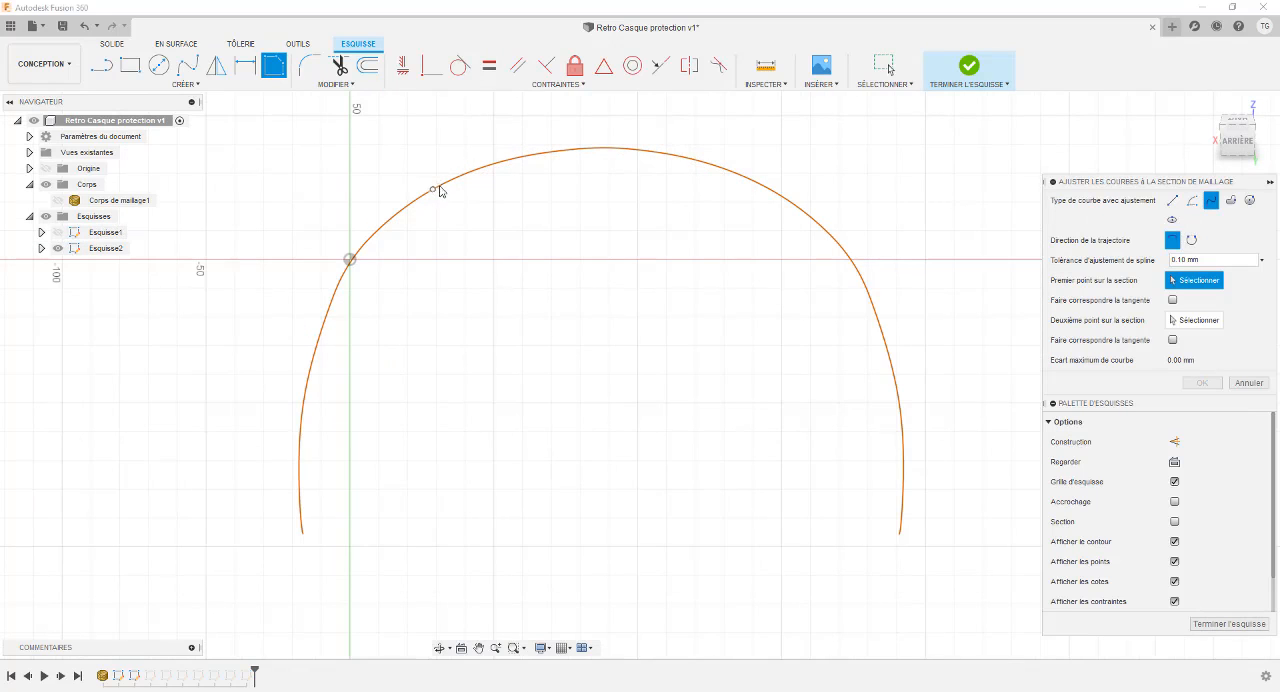
left_click(443, 185)
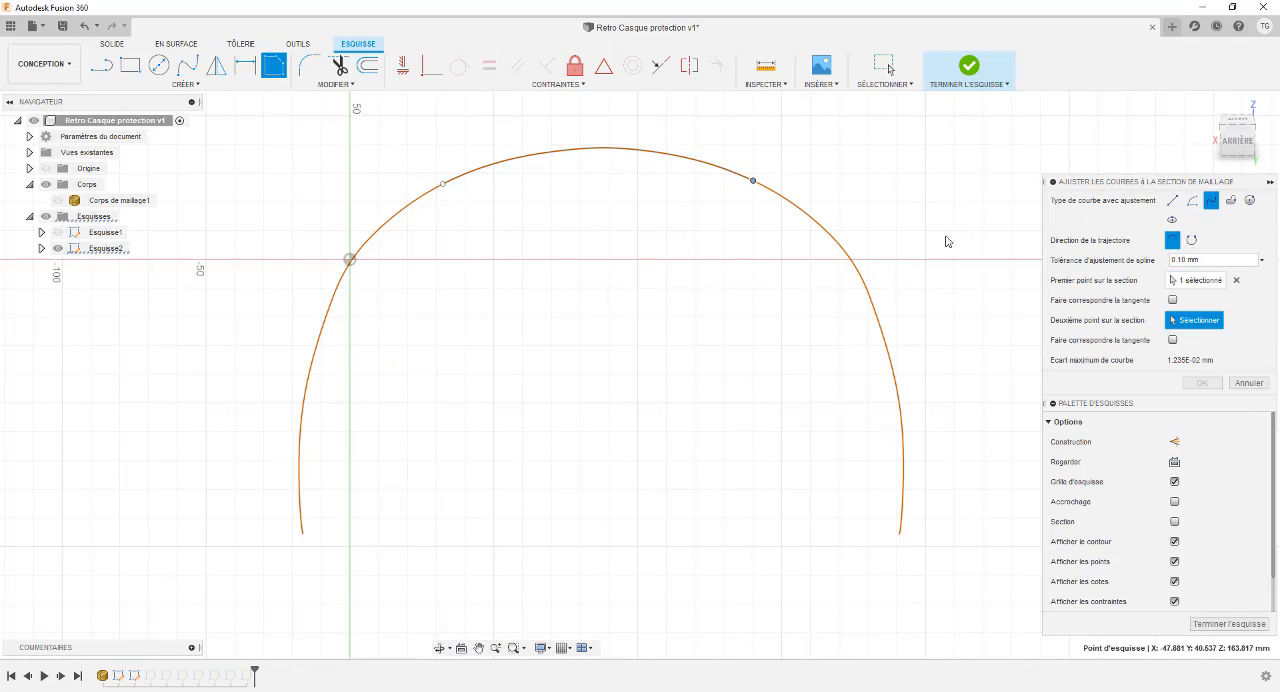
left_click(1201, 382)
mouse_move(972, 70)
middle_mouse_down("shift")
mouse_move(808, 137)
mouse_move(506, 213)
middle_mouse_up("shift")
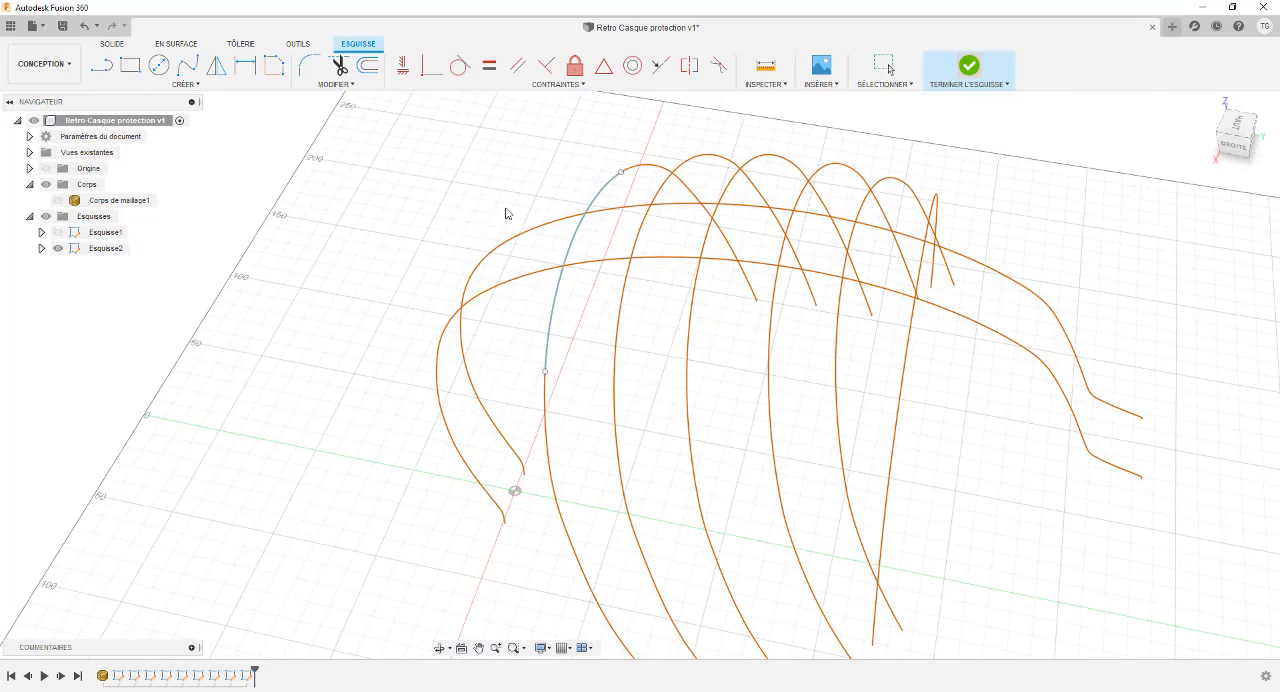
left_click(59, 249)
In Esquisse3, fit an open spline with 0.1 mm tolerance between a point on each side of the section's crown, and hide the finished sketch.
right_click(88, 266)
left_click(140, 308)
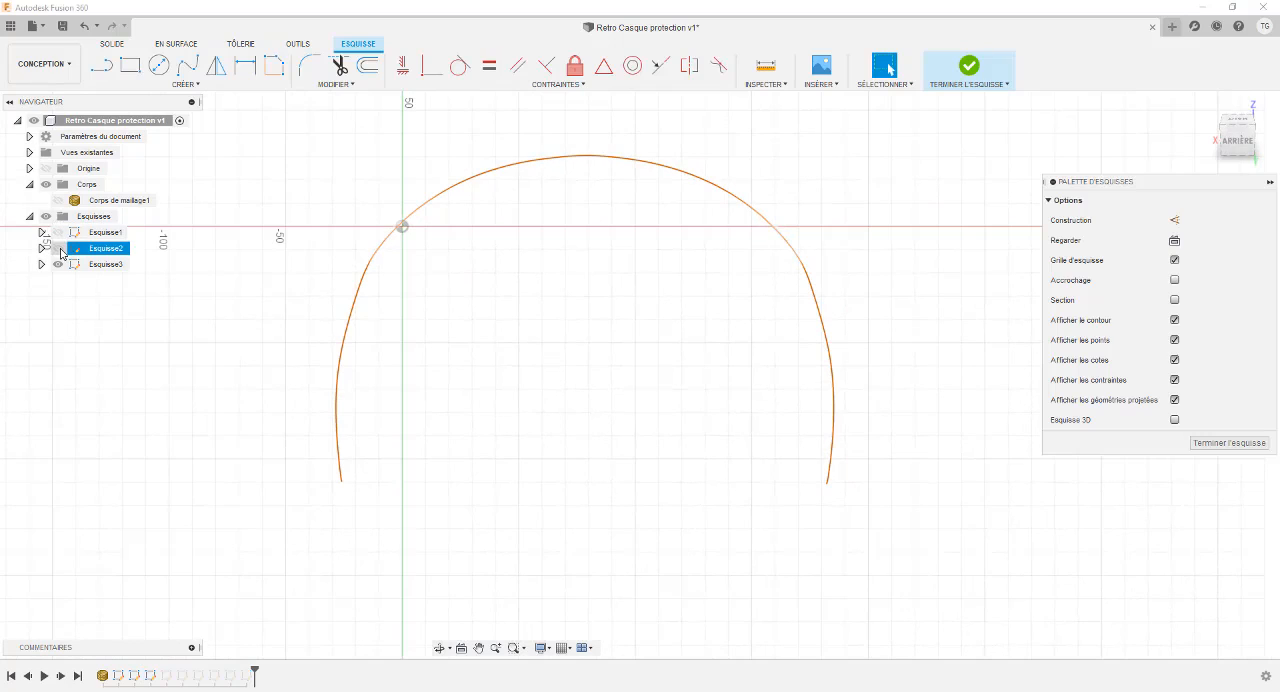
left_click(273, 65)
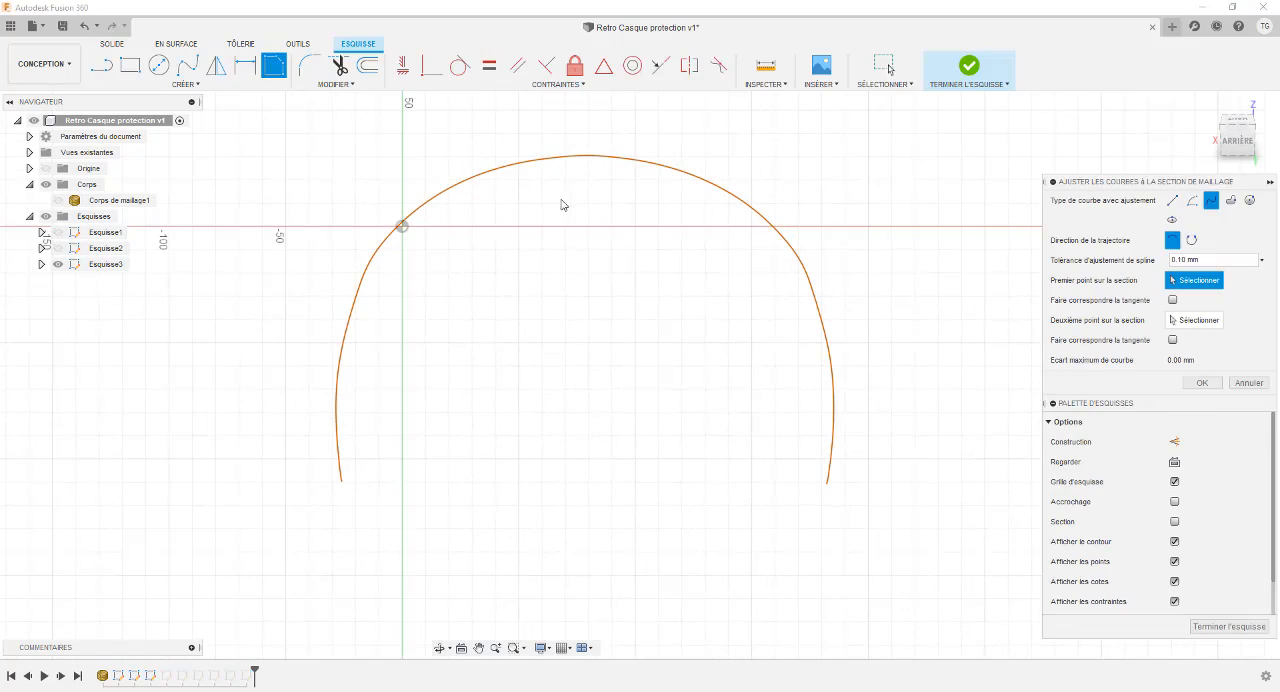
left_click(457, 184)
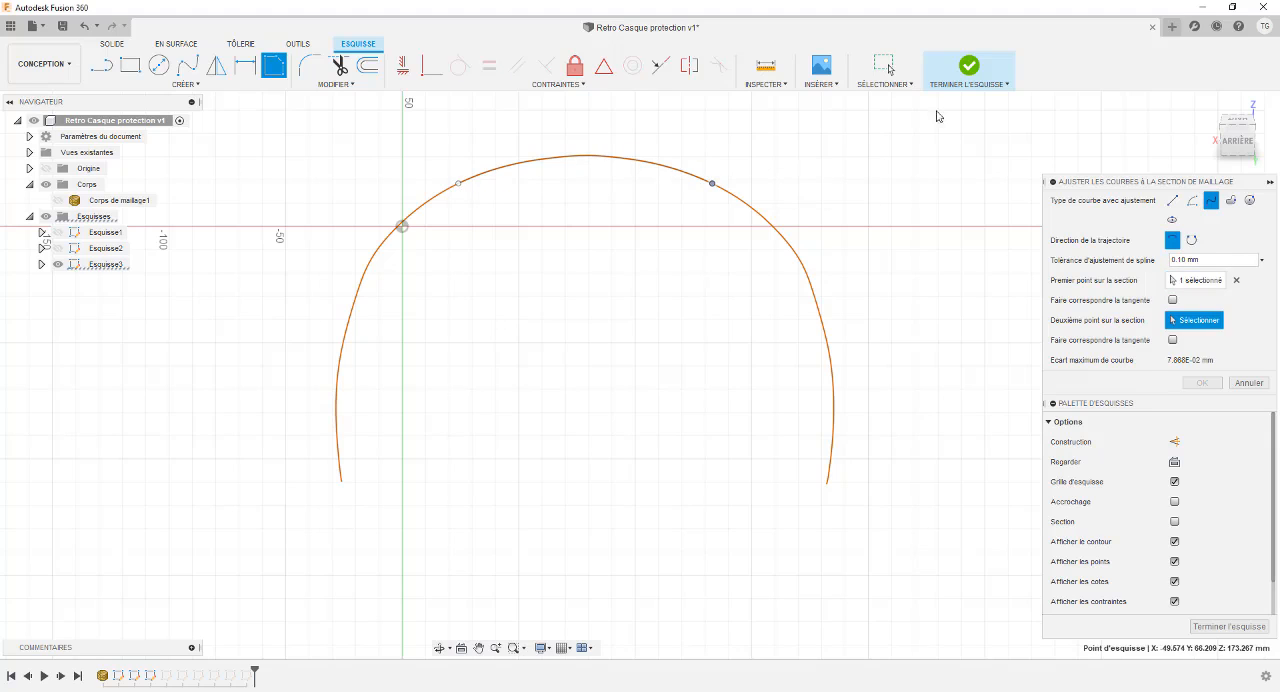
left_click(968, 70)
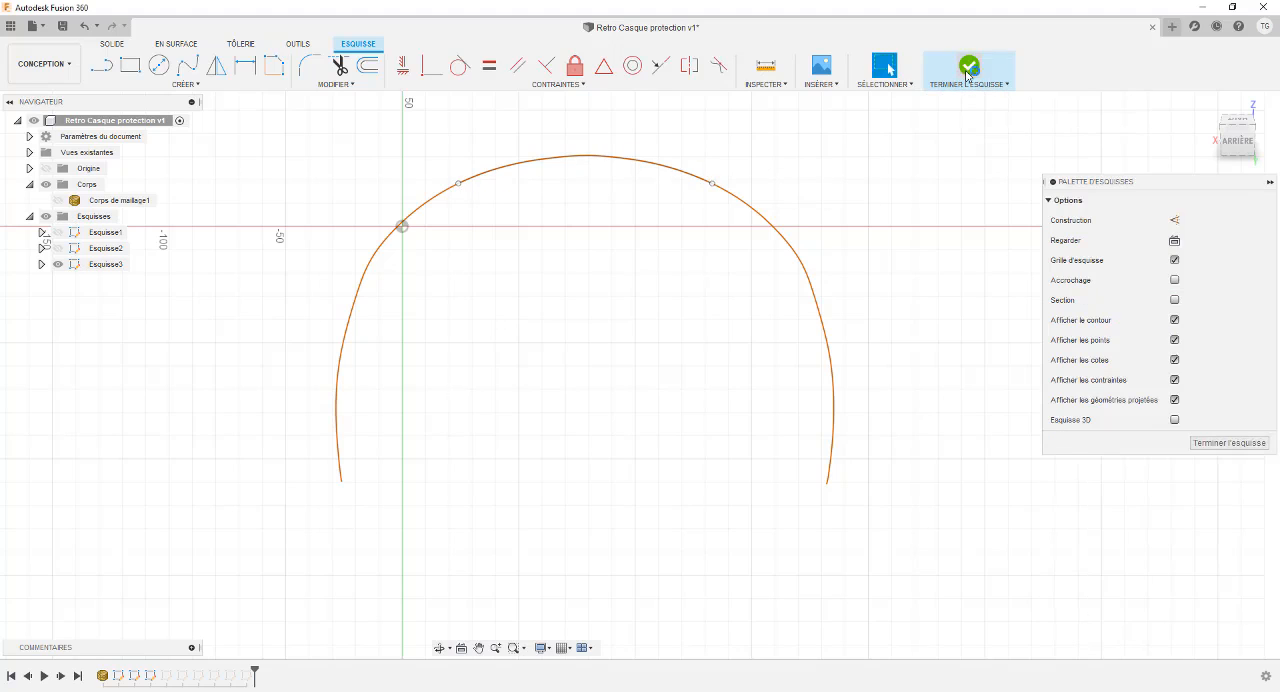
left_click(58, 264)
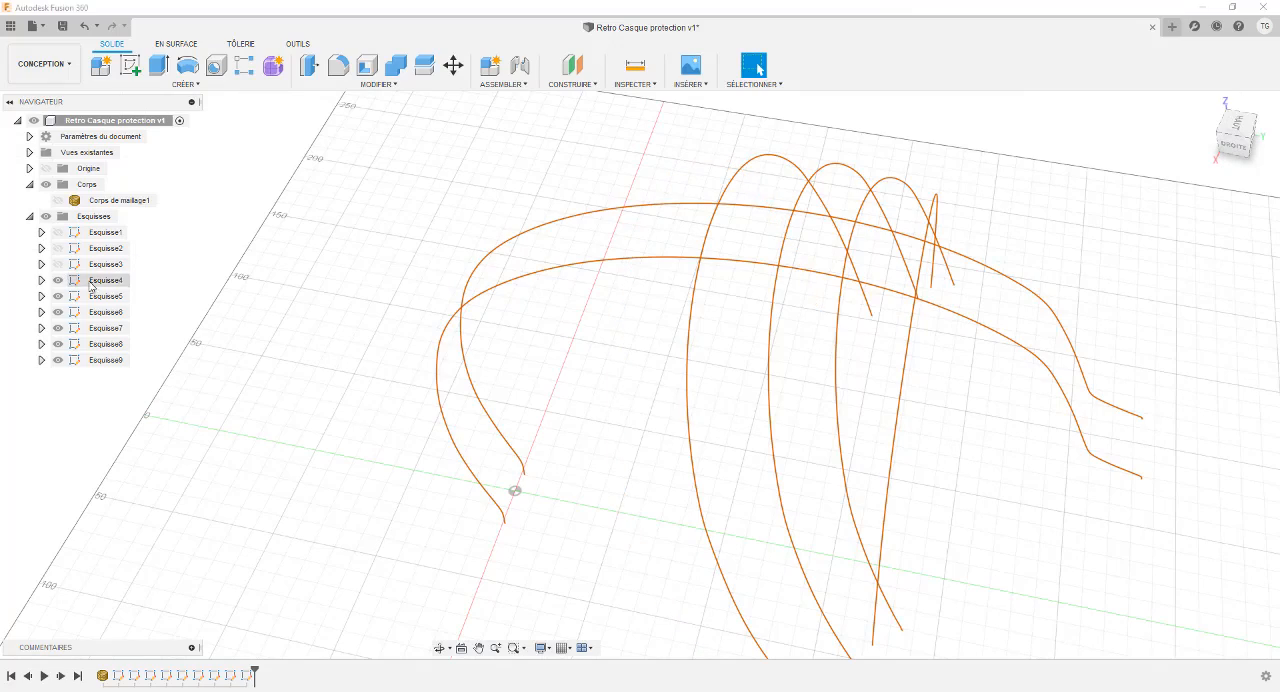
In Esquisse4, fit an open spline with 0.1 mm tolerance across the mesh section's crown, and hide the finished sketch.
right_click(117, 284)
left_click(162, 328)
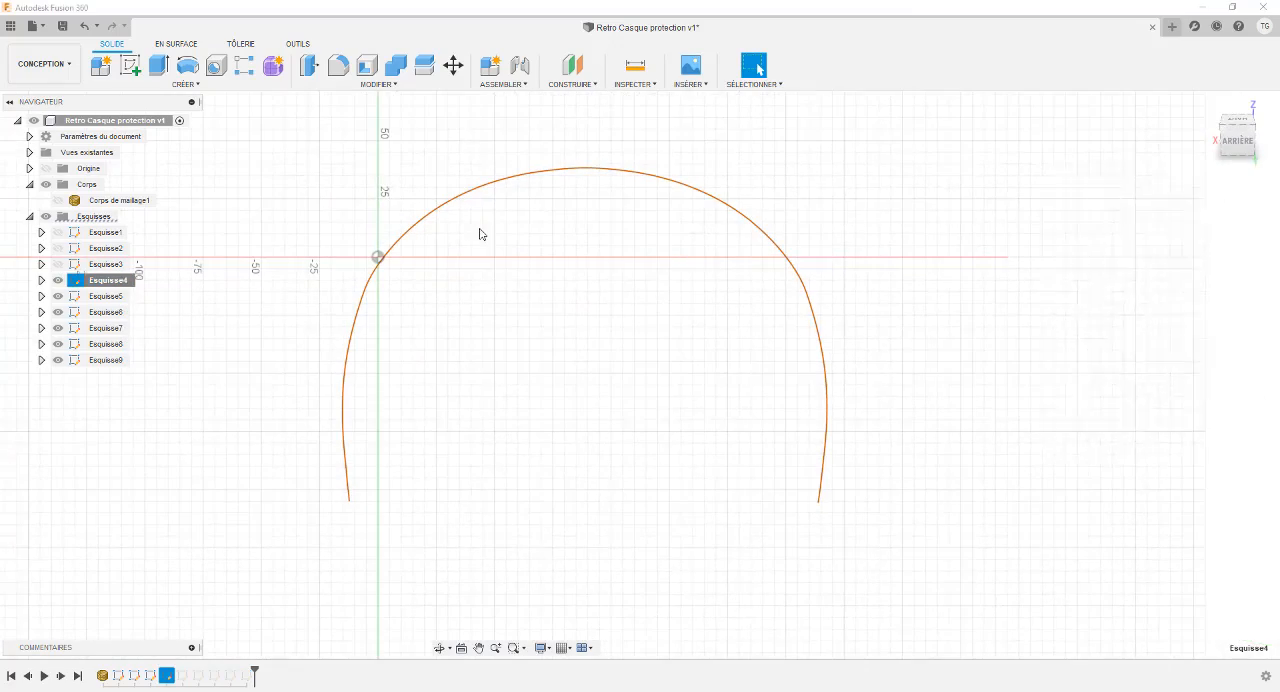
left_click(270, 66)
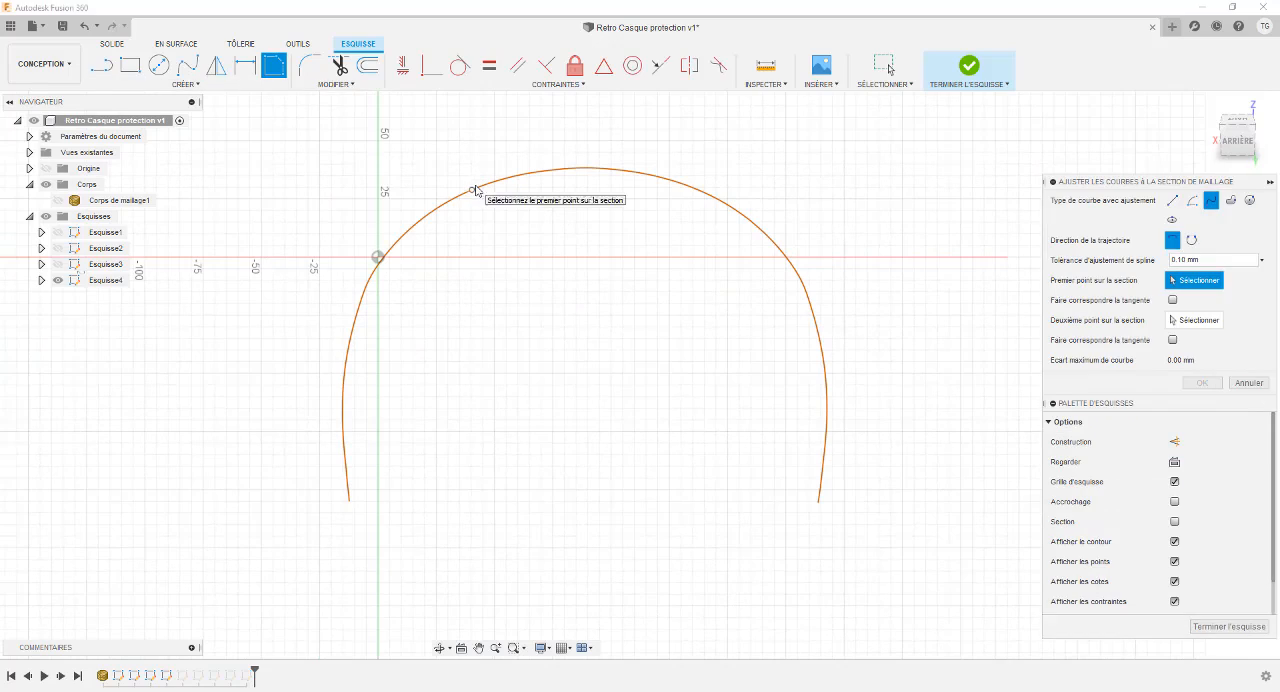
left_click(472, 189)
left_click(964, 70)
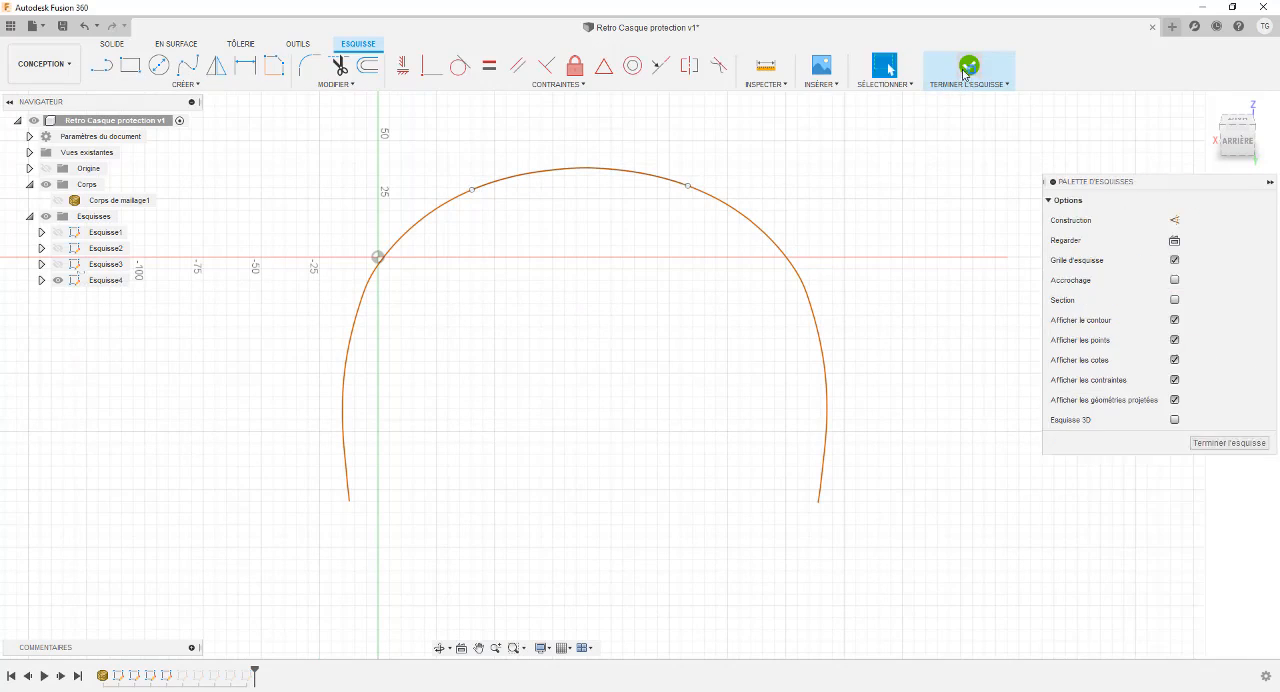
left_click(58, 280)
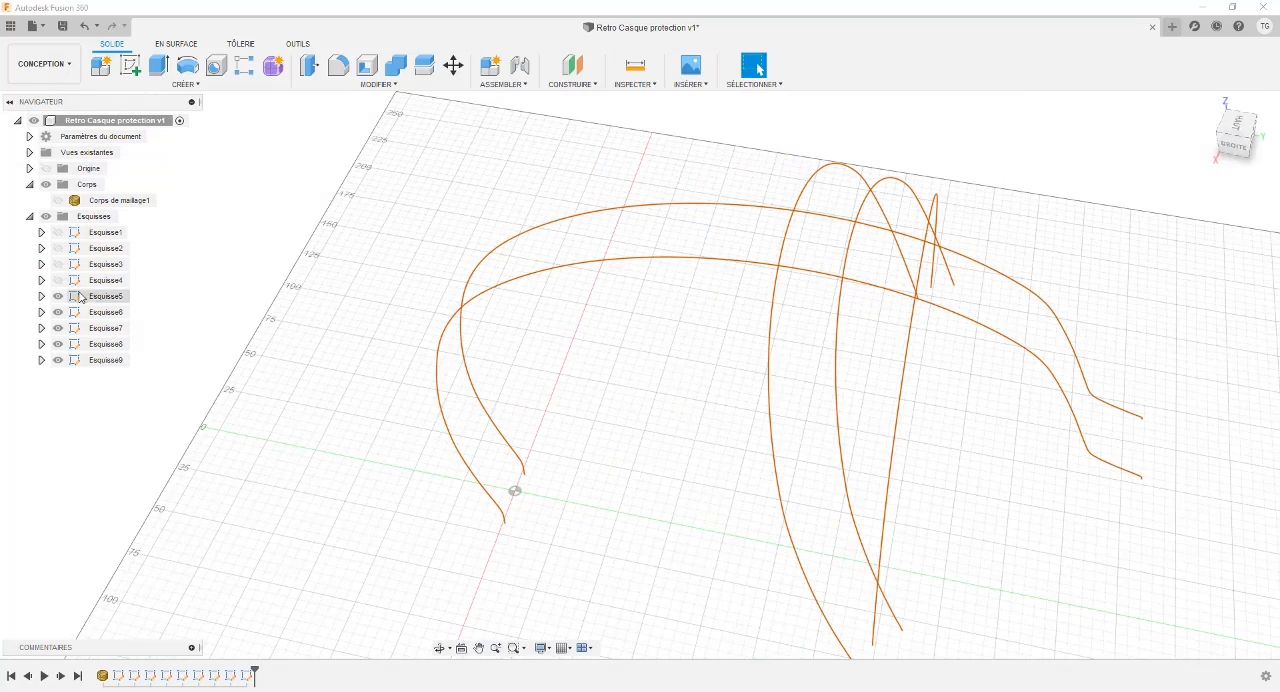
In Esquisse5, fit an open spline with 0.1 mm tolerance between points on both sides of the crown, and hide the finished sketch.
right_click(96, 297)
left_click(141, 340)
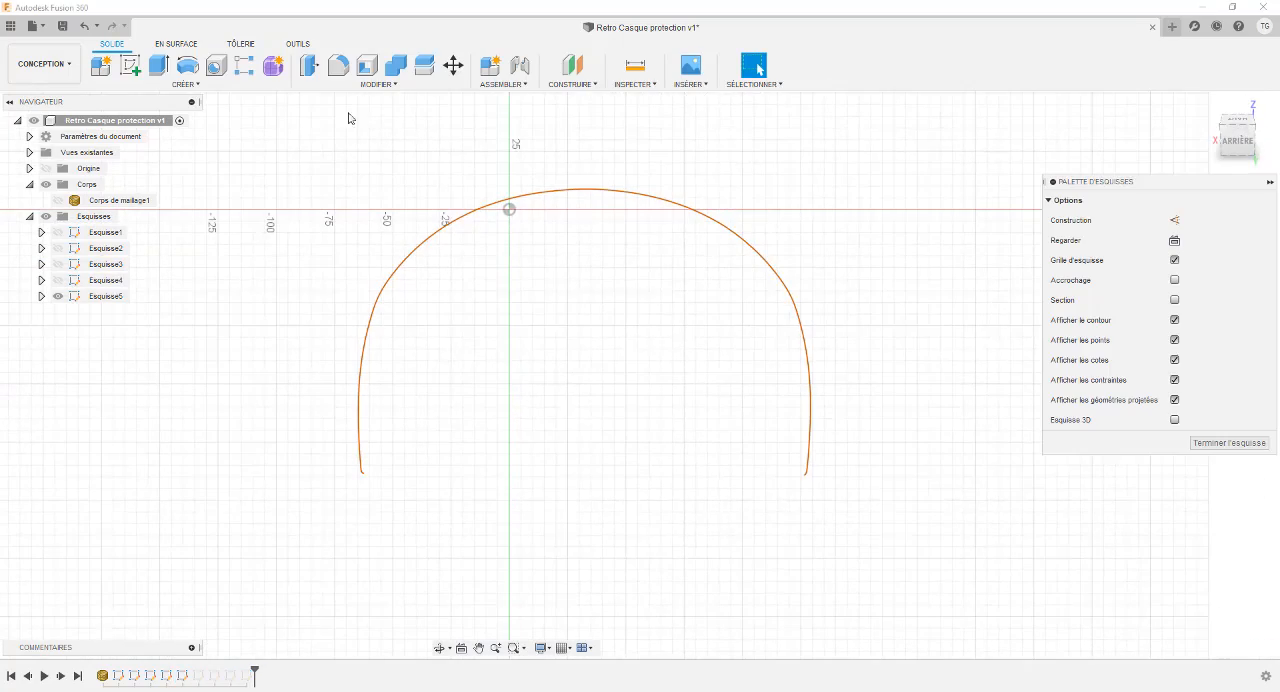
left_click(274, 65)
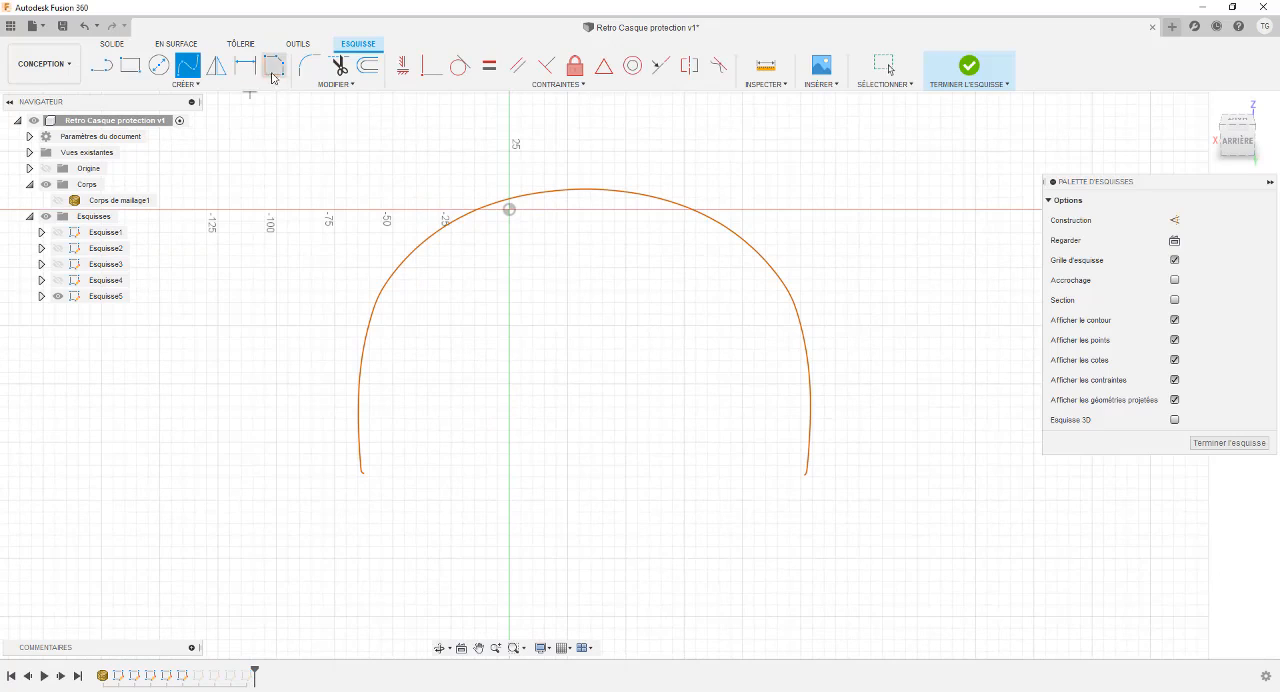
left_click(484, 208)
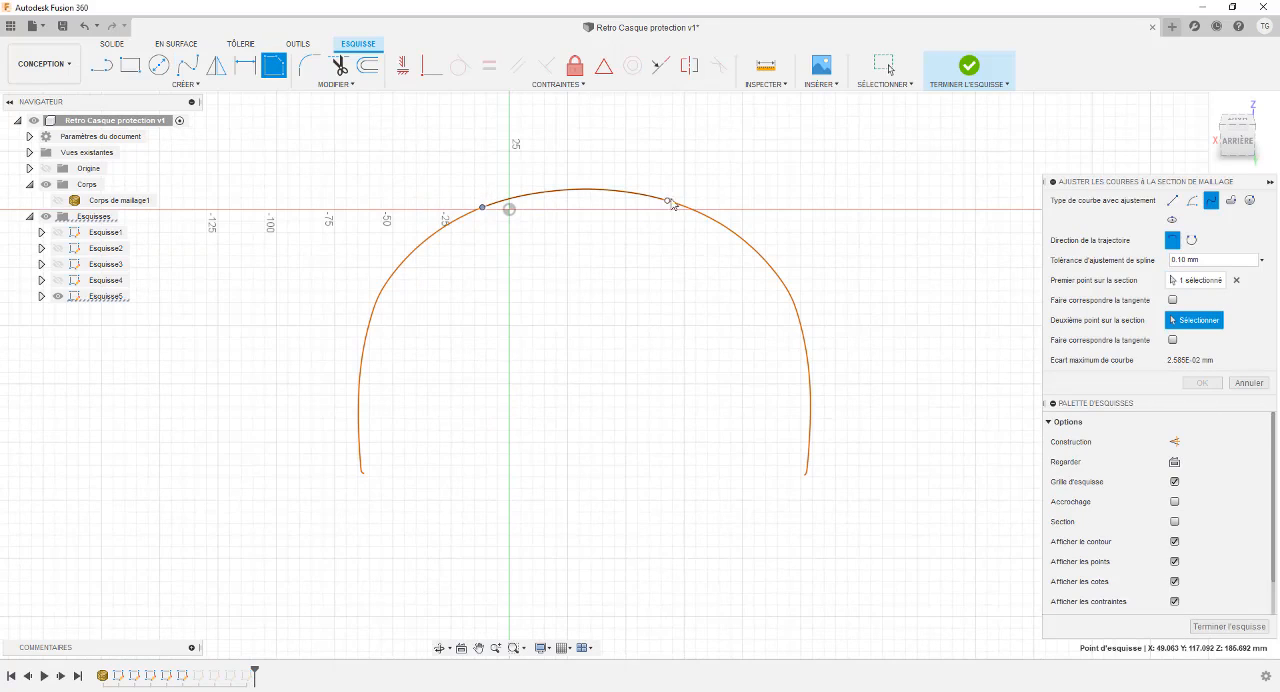
left_click(1201, 383)
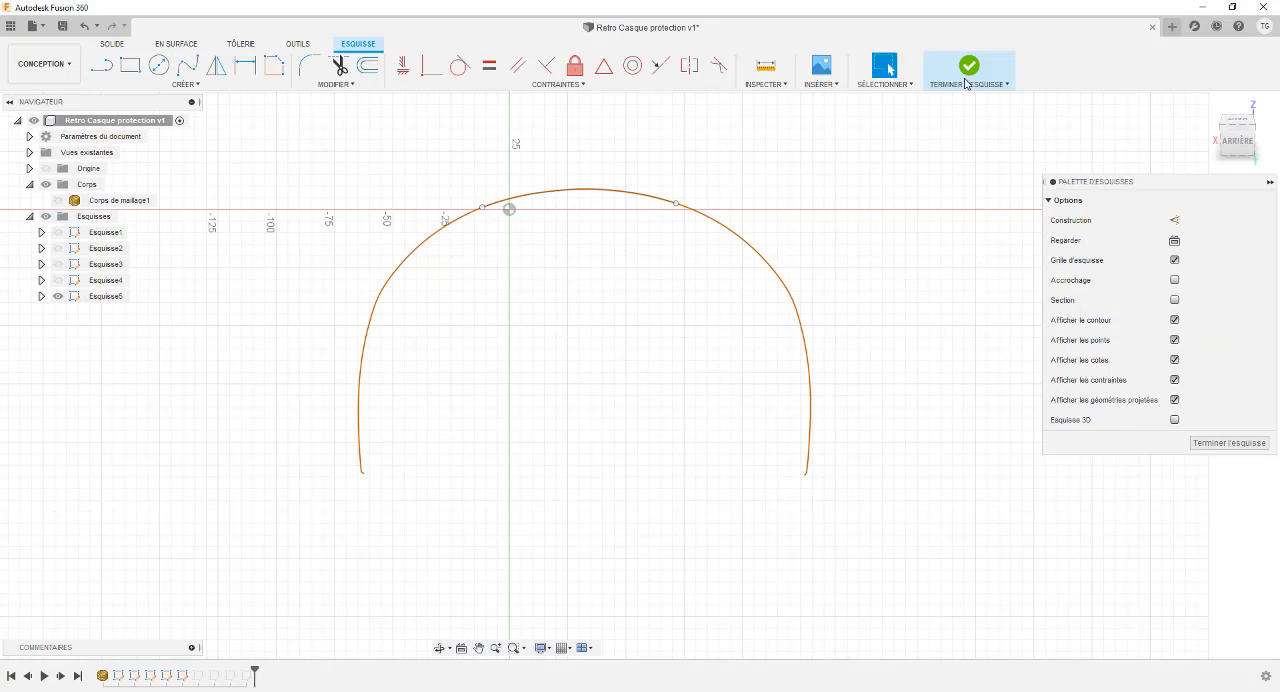
left_click(968, 68)
left_click(58, 297)
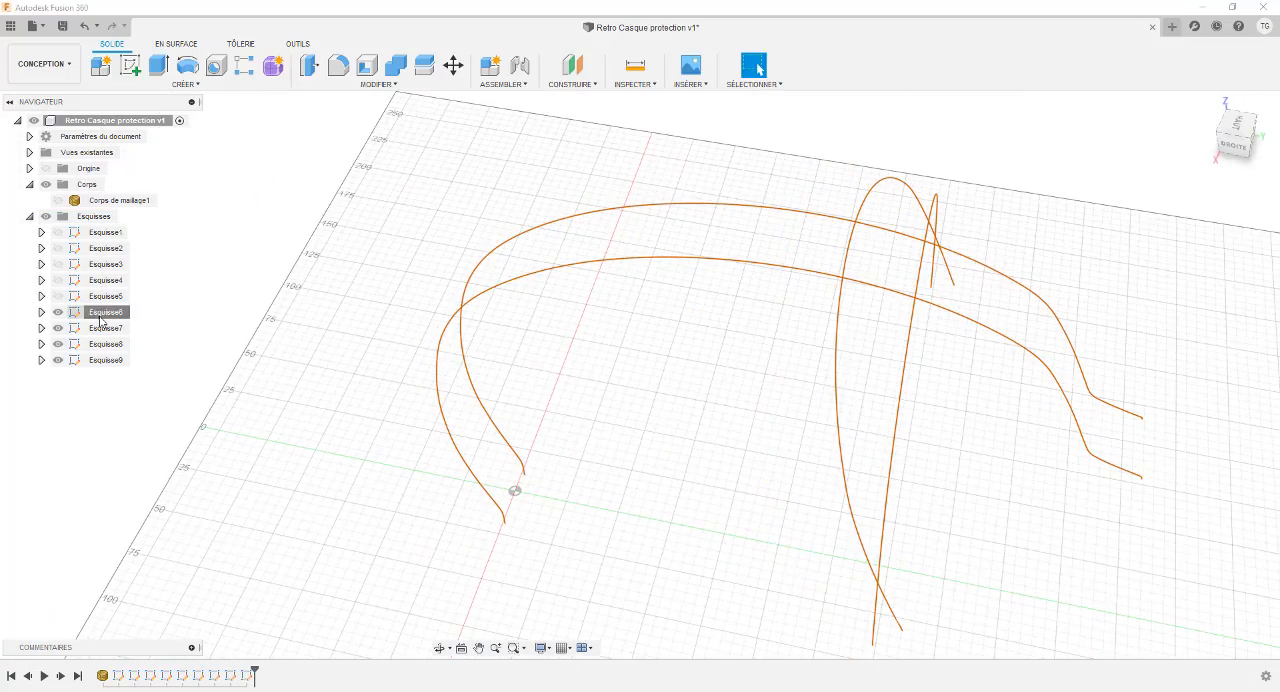
In Esquisse6, fit an open spline with 0.1 mm tolerance over the section's crown, finish the sketch and hide it, keeping Esquisse7 shown.
right_click(102, 316)
left_click(146, 359)
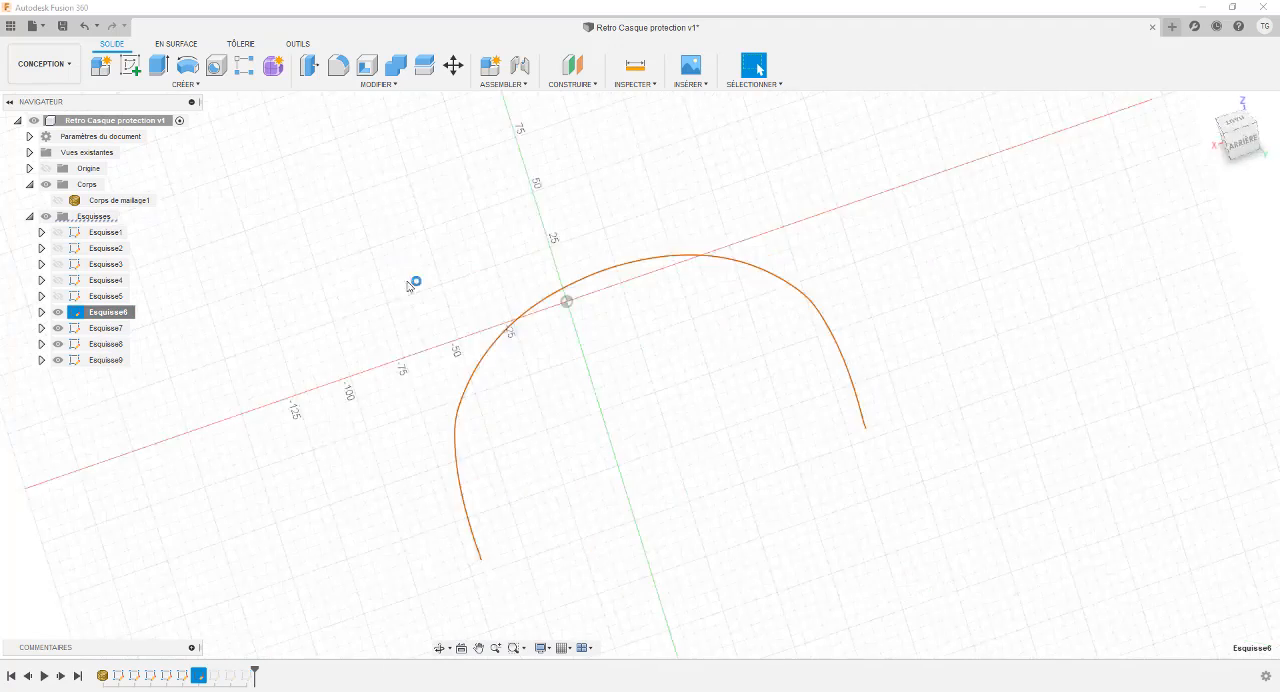
left_click(272, 66)
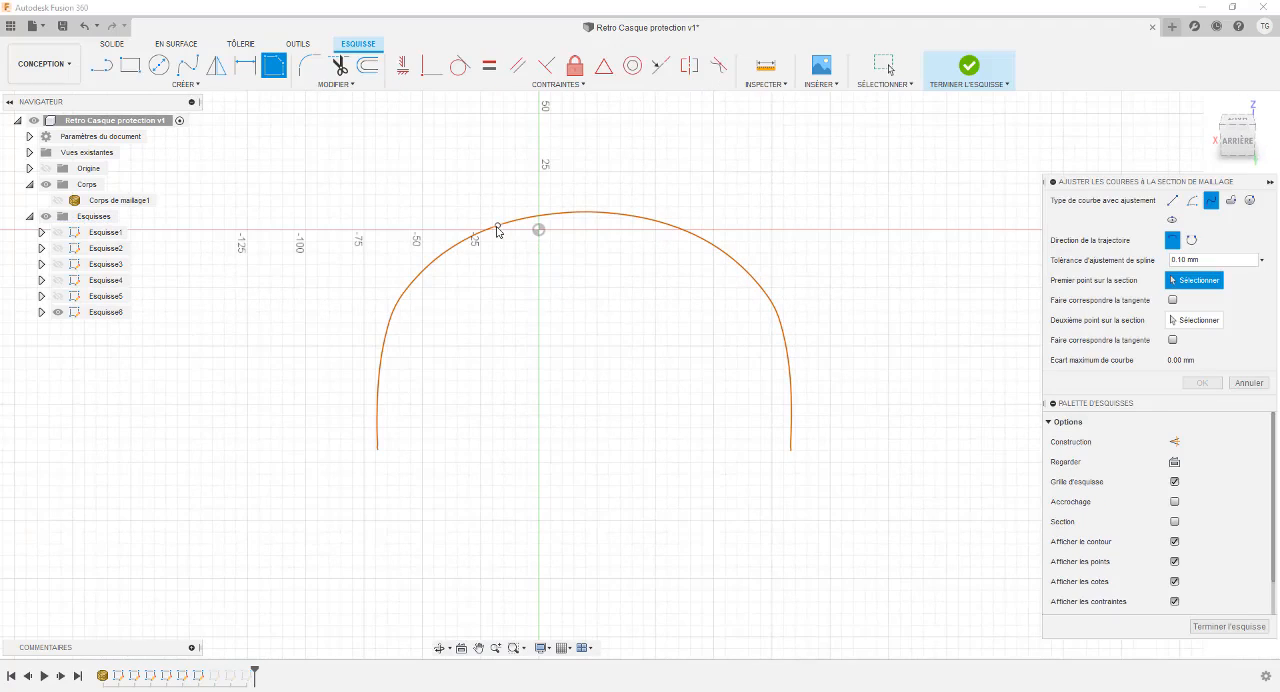
left_click(497, 227)
left_click(657, 220)
key("Return")
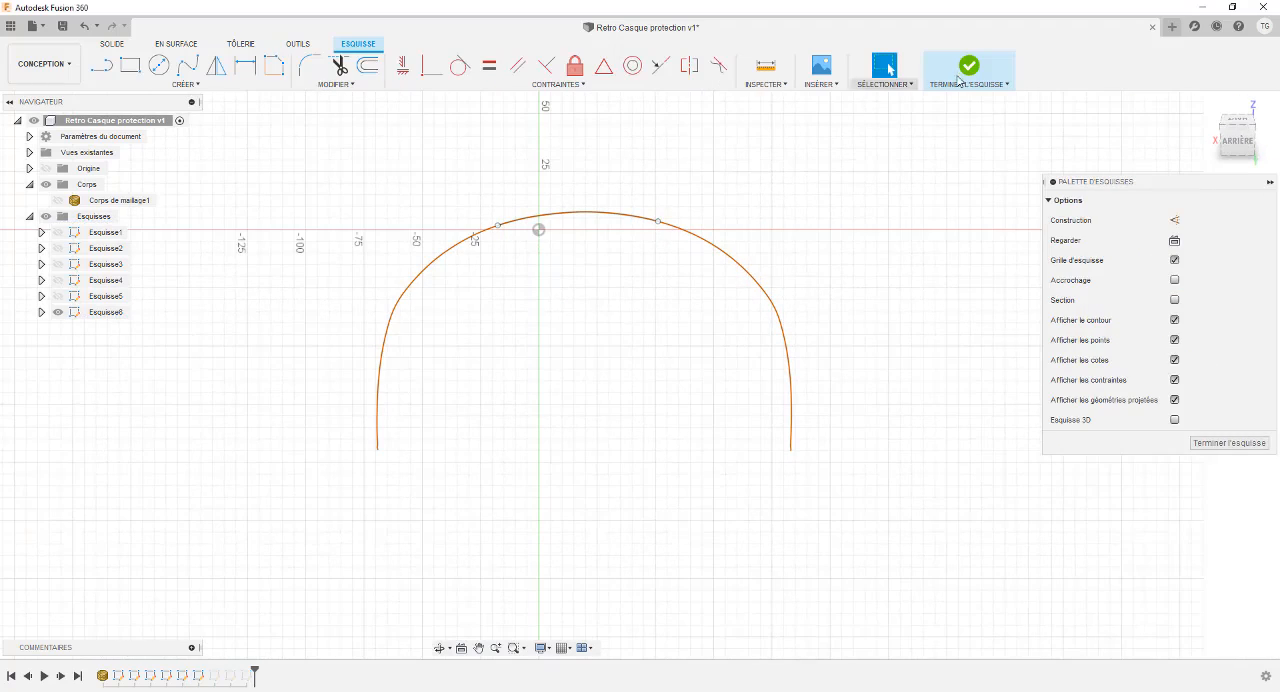
left_click(960, 76)
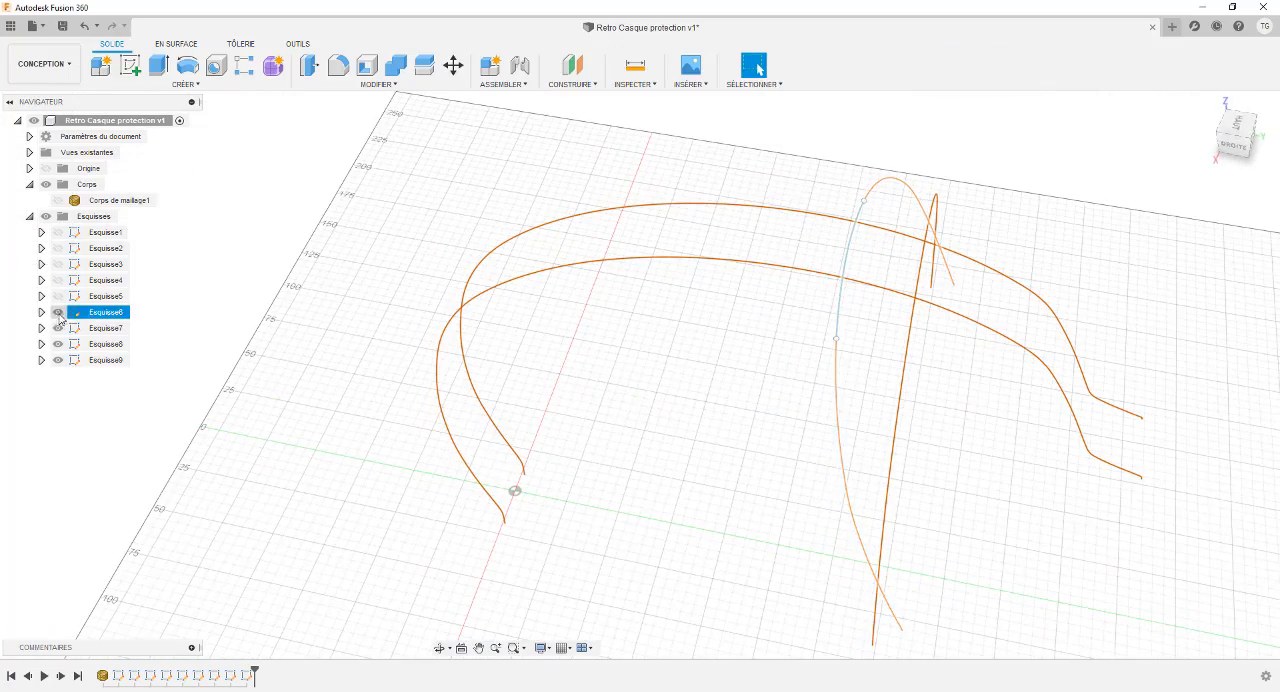
left_click(58, 328)
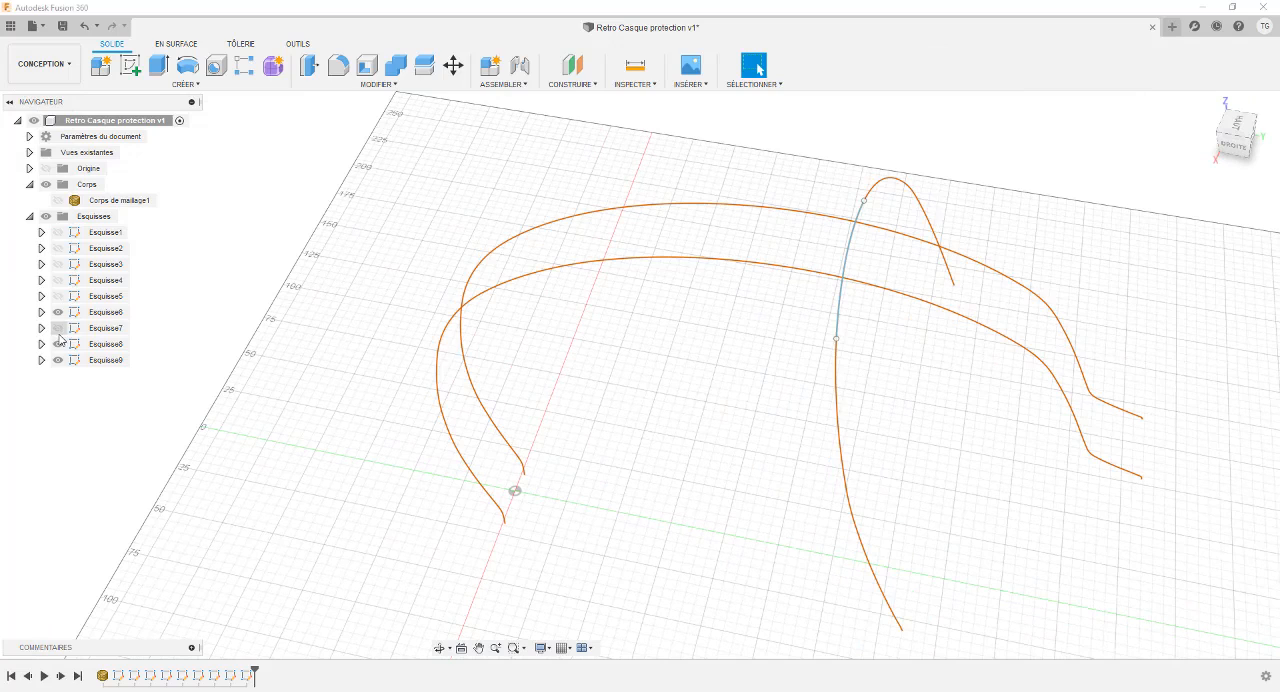
left_click(58, 328)
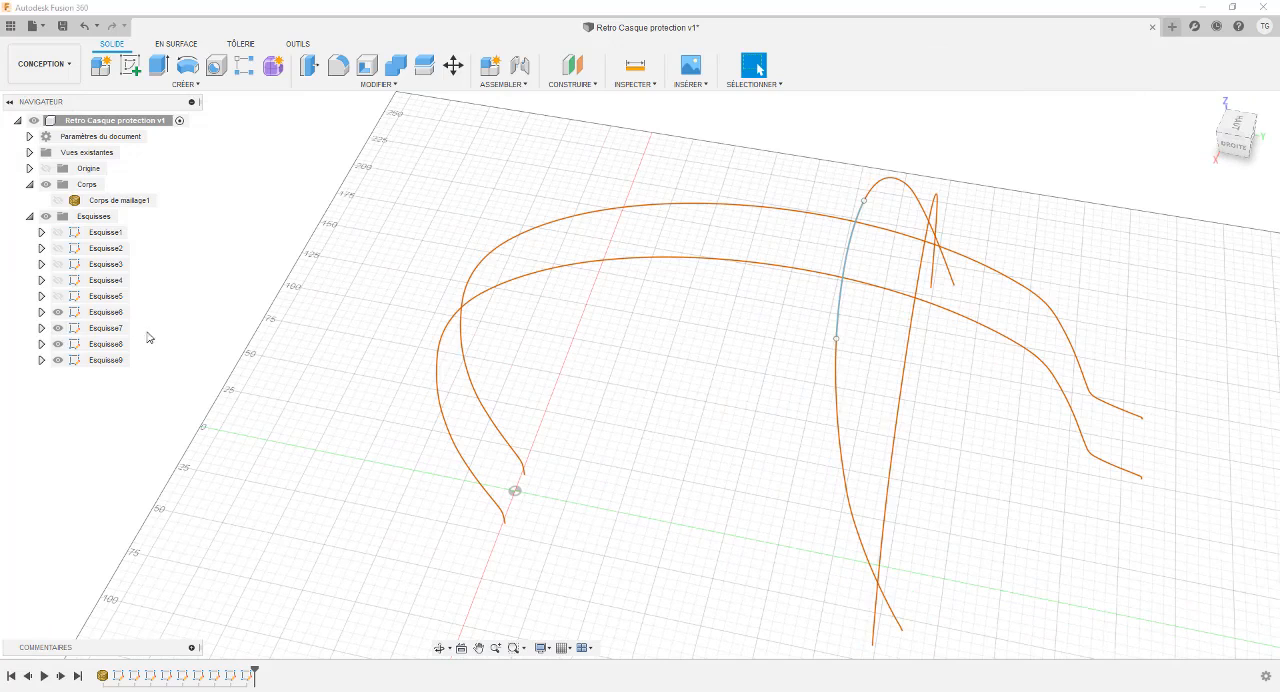
In Esquisse7, fit an open spline about 86 mm long with 0.1 mm tolerance across the section's crown, and finish the sketch.
right_click(95, 330)
left_click(152, 371)
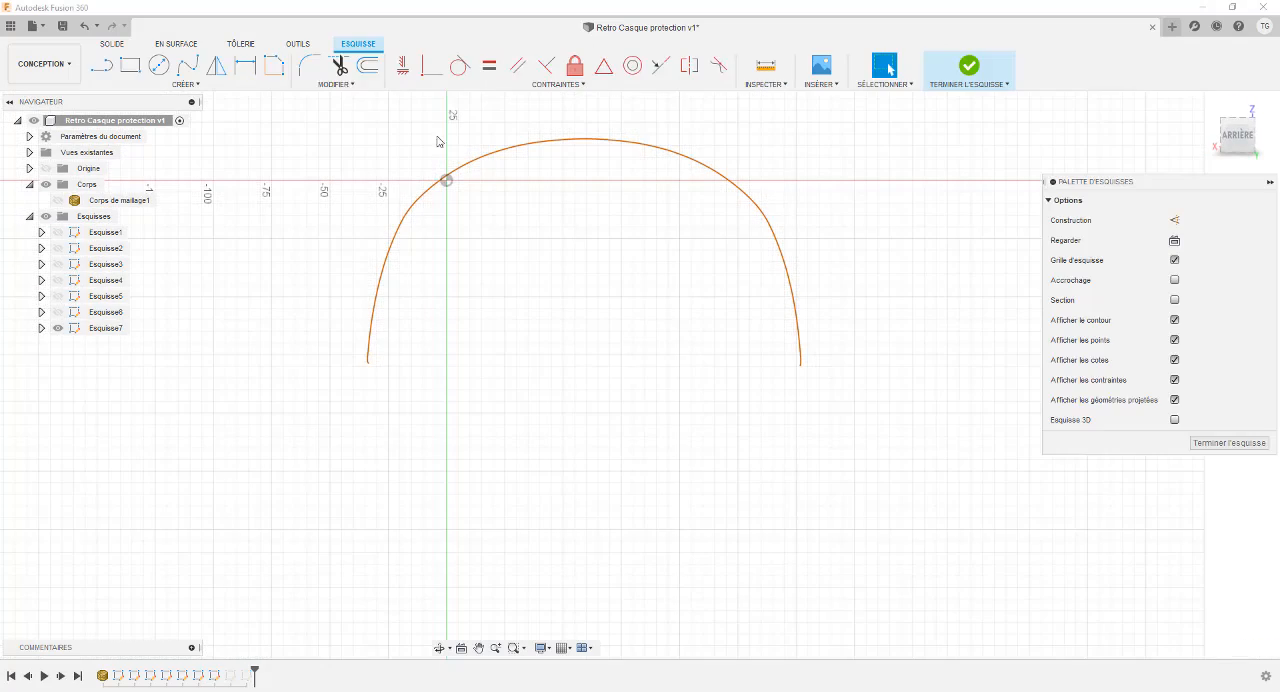
left_click(273, 65)
left_click(486, 155)
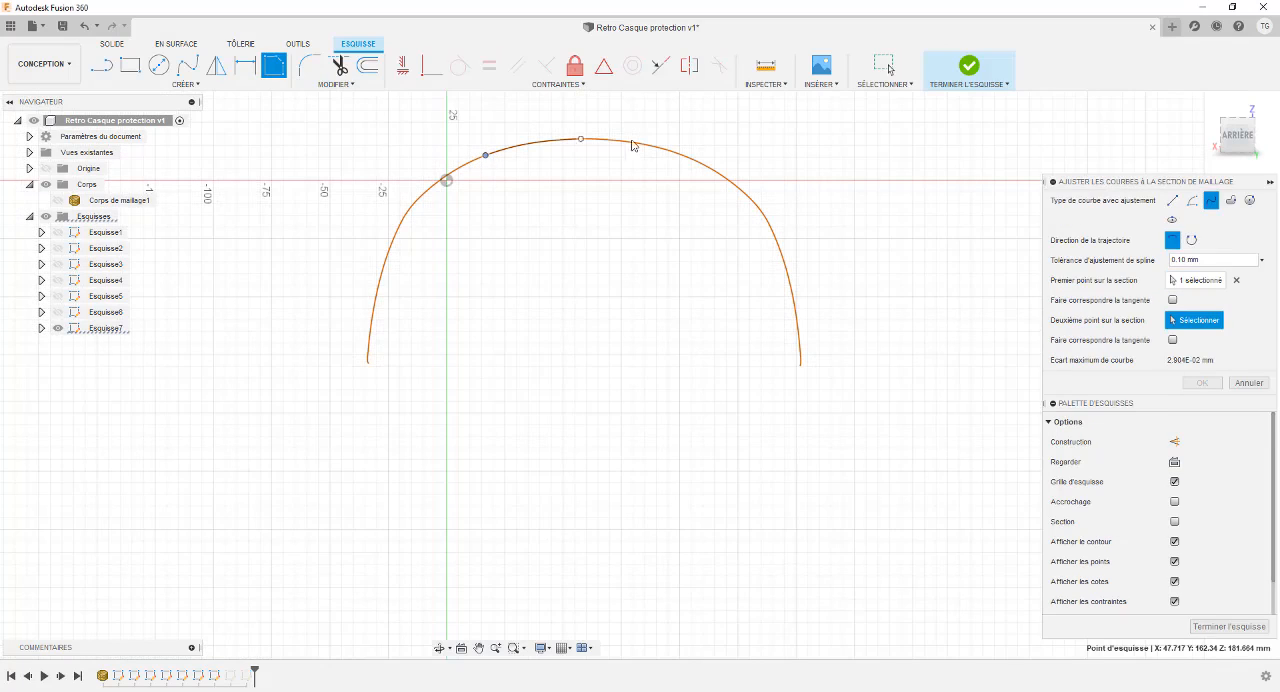
left_click(956, 76)
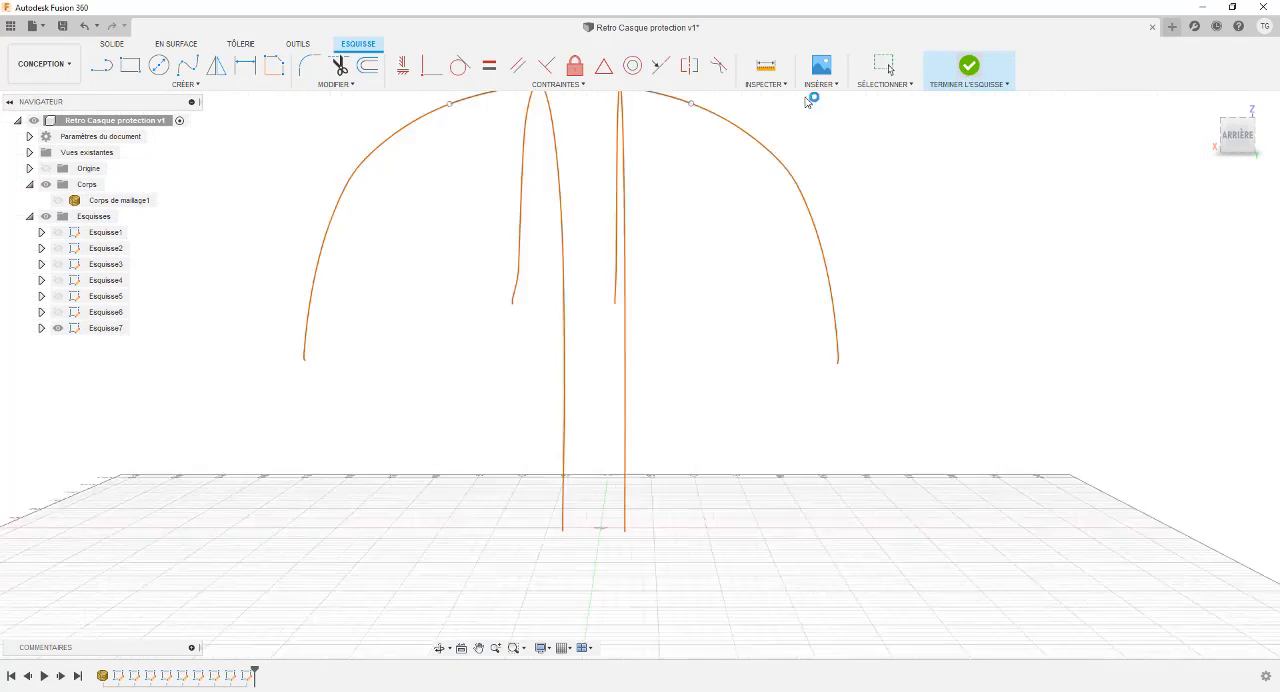
Show the hidden sketches Esquisse1 to Esquisse6 again.
left_click(104, 232)
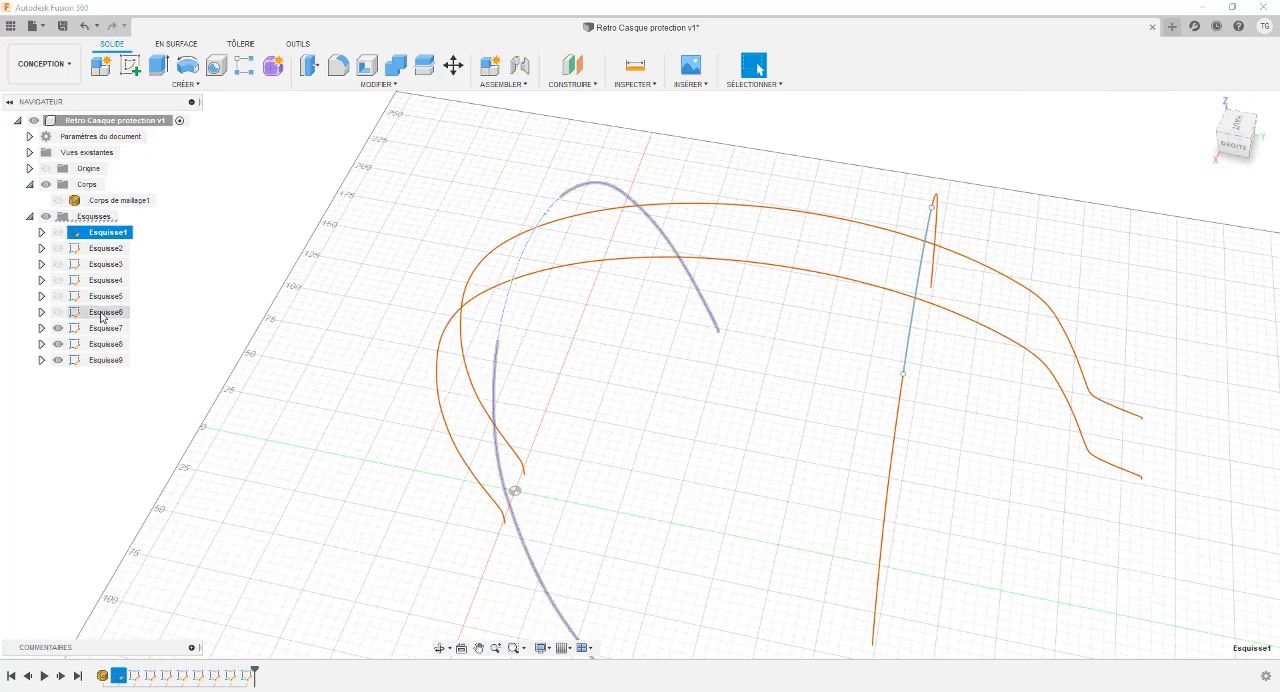
left_click(106, 314, "shift")
key("v")
left_click(343, 282)
middle_click_drag(331, 249, 312, 253, "shift")
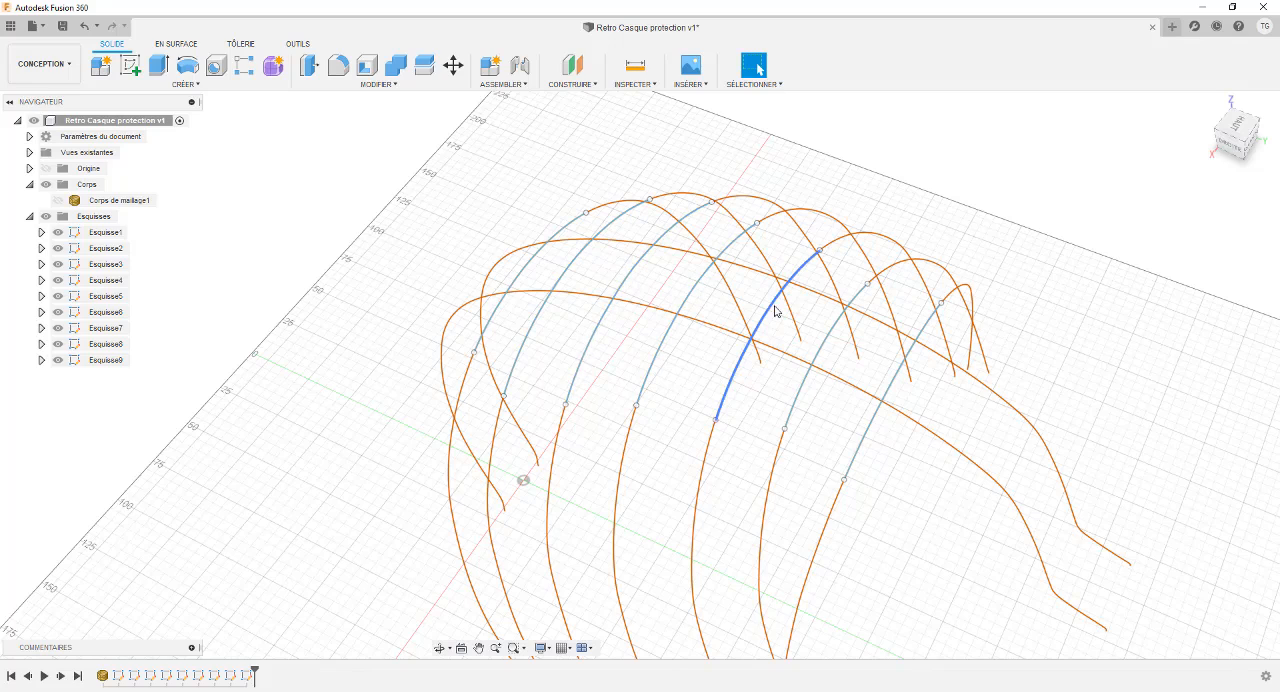
Check the lengths of the crown splines in Esquisse7 and Esquisse1 and examine the row of fitted splines.
left_click(916, 352)
middle_click_drag(680, 290, 594, 250, "shift")
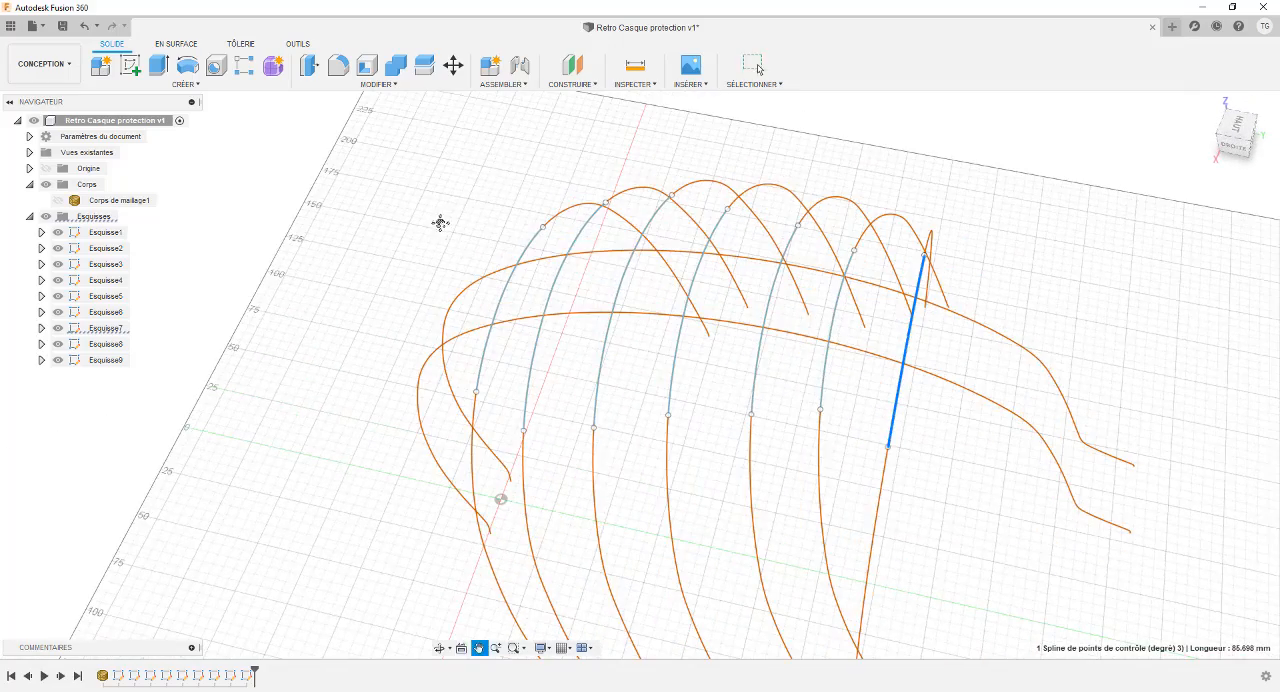
middle_click_drag(440, 222, 463, 238, "shift")
left_click(502, 238)
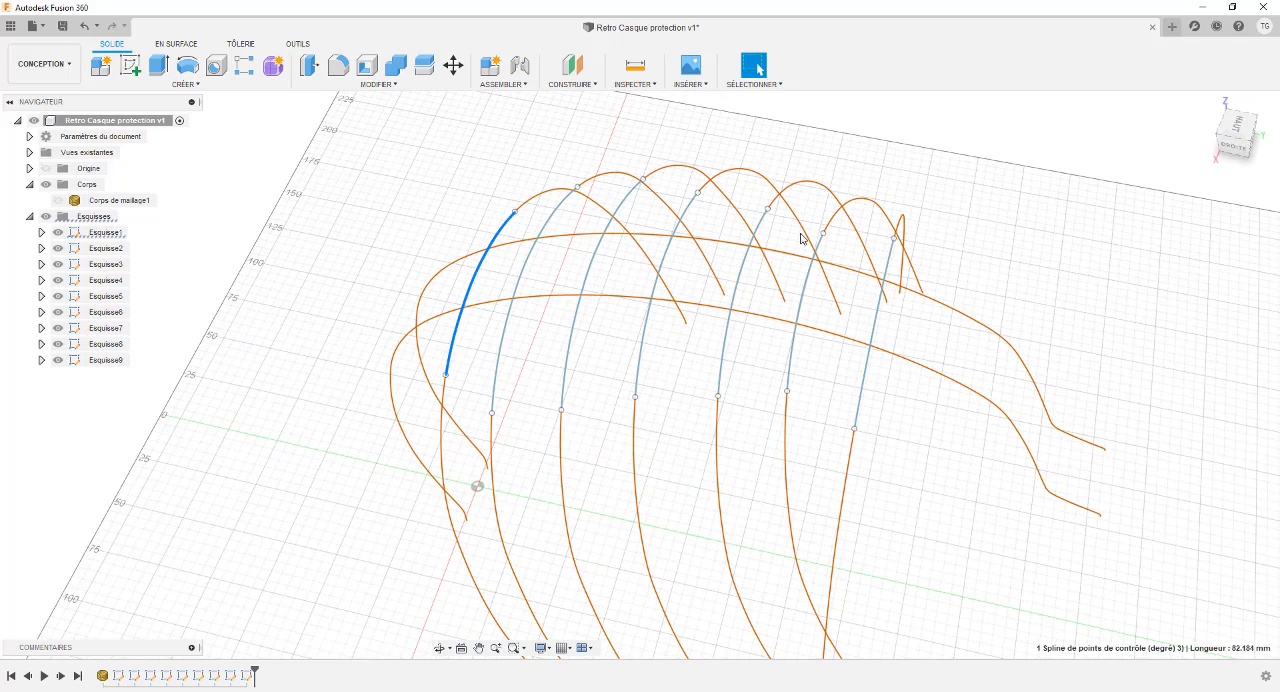
mouse_move(393, 201)
middle_mouse_down("shift")
mouse_move(386, 163)
mouse_move(391, 189)
middle_mouse_up("shift")
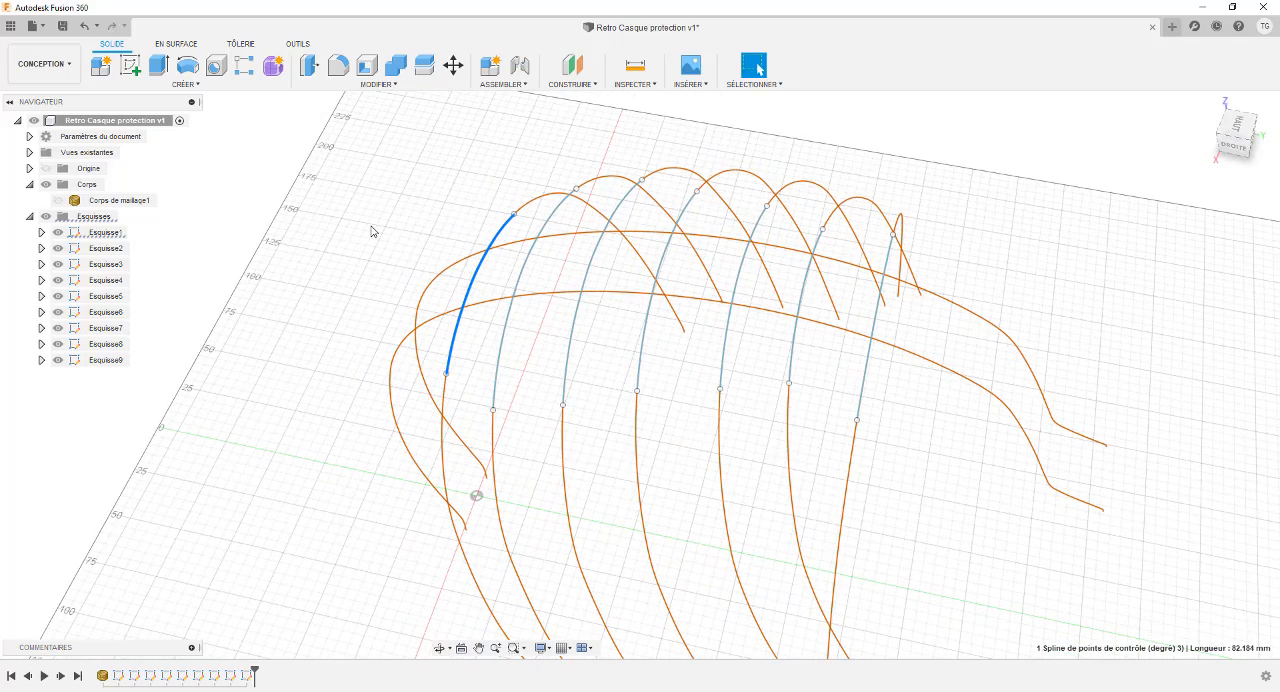